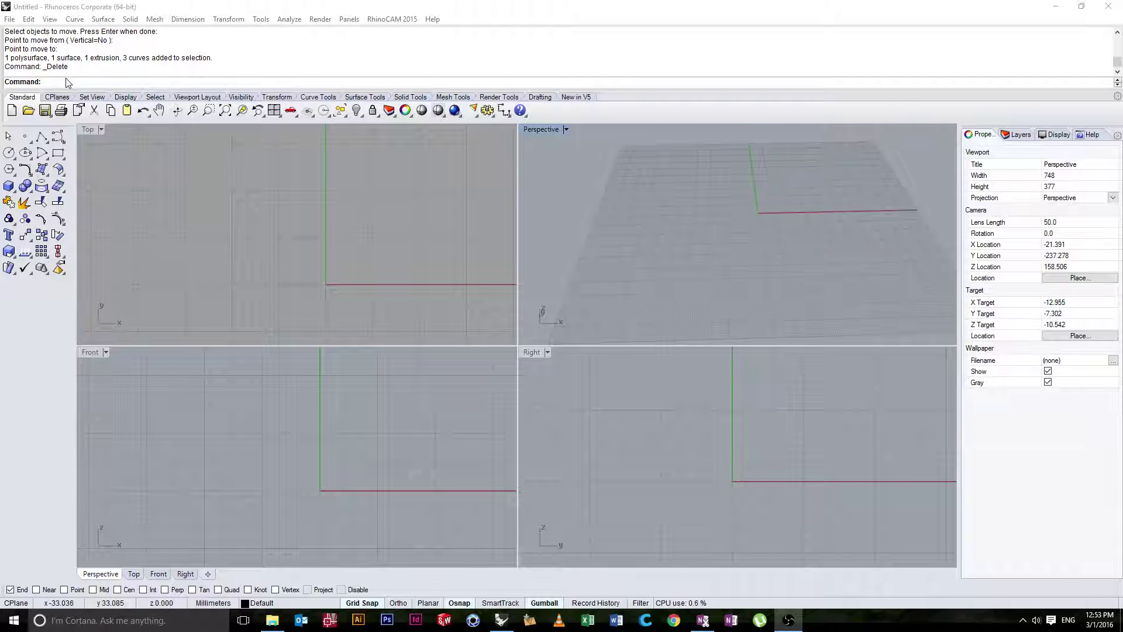
# - Start a new model from the Small Objects - Millimeters template, discarding the untitled one unsaved
pyautogui.click(10, 18)
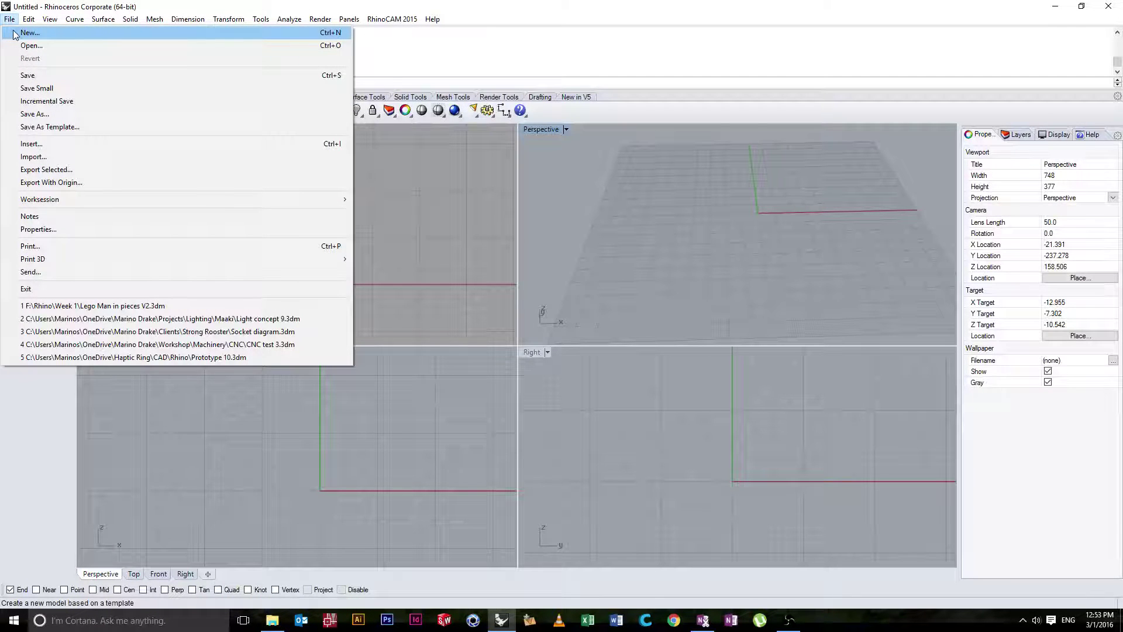
pyautogui.click(23, 33)
pyautogui.click(562, 335)
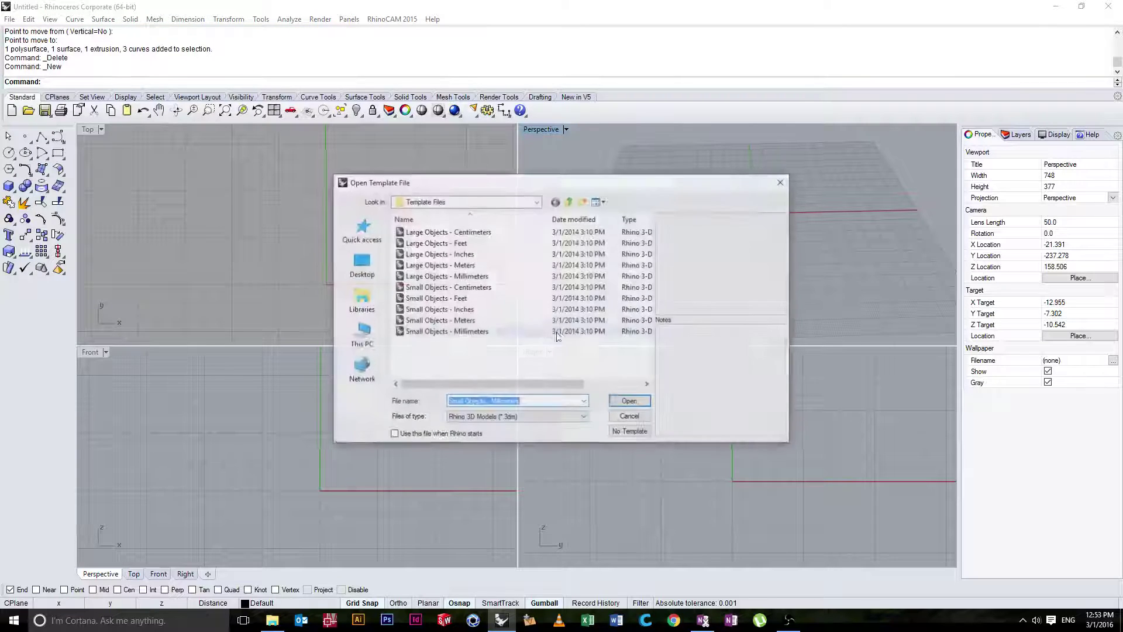
pyautogui.click(465, 332)
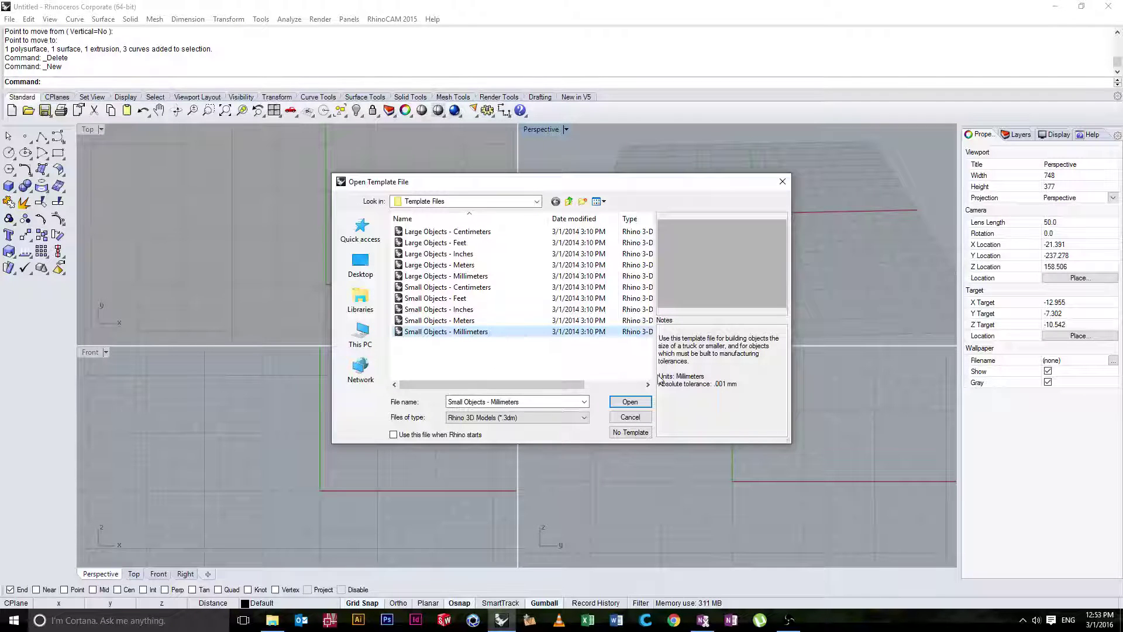
pyautogui.click(630, 402)
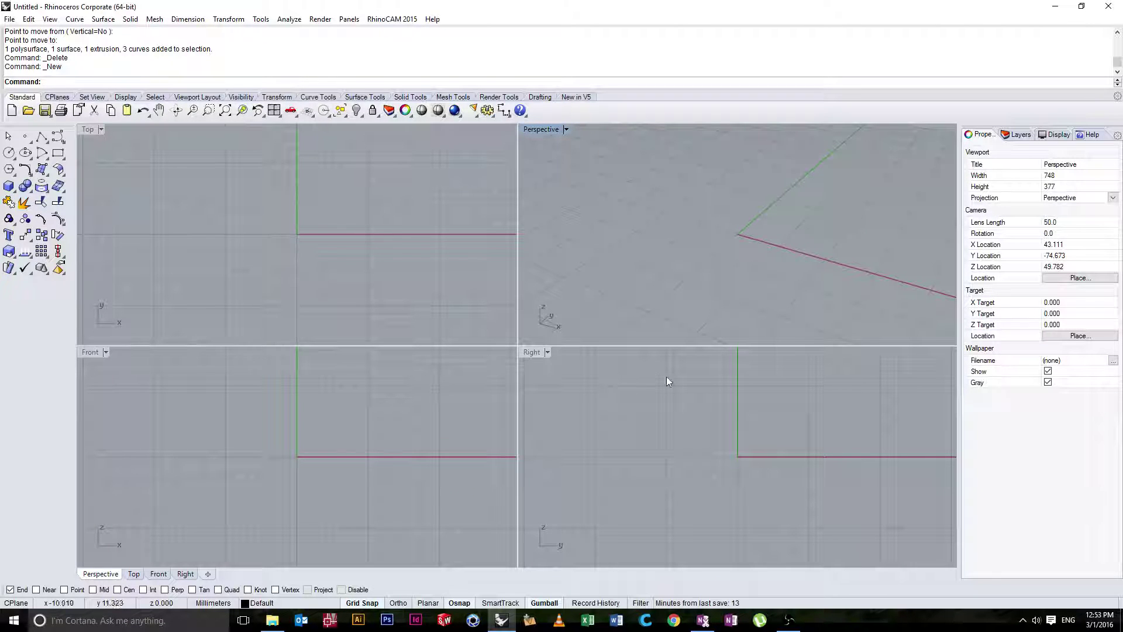
# - Orbit the Perspective view lower, then activate the Top, Front, Right, Perspective and Top views in turn
pyautogui.moveTo(666, 268)
pyautogui.mouseDown(button='right')
pyautogui.moveTo(682, 220)
pyautogui.moveTo(714, 223)
pyautogui.moveTo(662, 248)
pyautogui.mouseUp(button='right')
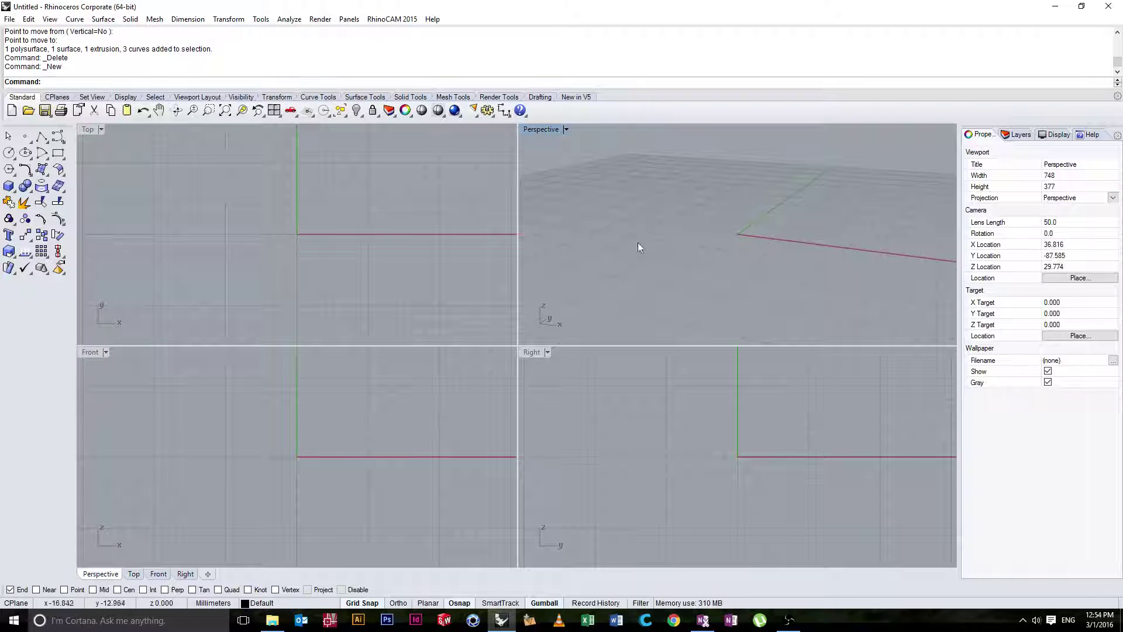
pyautogui.click(368, 202)
pyautogui.click(444, 398)
pyautogui.click(594, 426)
pyautogui.click(520, 249)
pyautogui.click(497, 261)
# - Pan the Top view sideways twice, orbiting the Perspective view in between
pyautogui.moveTo(349, 244)
pyautogui.mouseDown(button='right')
pyautogui.moveTo(345, 258)
pyautogui.moveTo(412, 239)
pyautogui.moveTo(353, 231)
pyautogui.moveTo(339, 193)
pyautogui.moveTo(401, 230)
pyautogui.moveTo(344, 261)
pyautogui.moveTo(369, 239)
pyautogui.mouseUp(button='right')
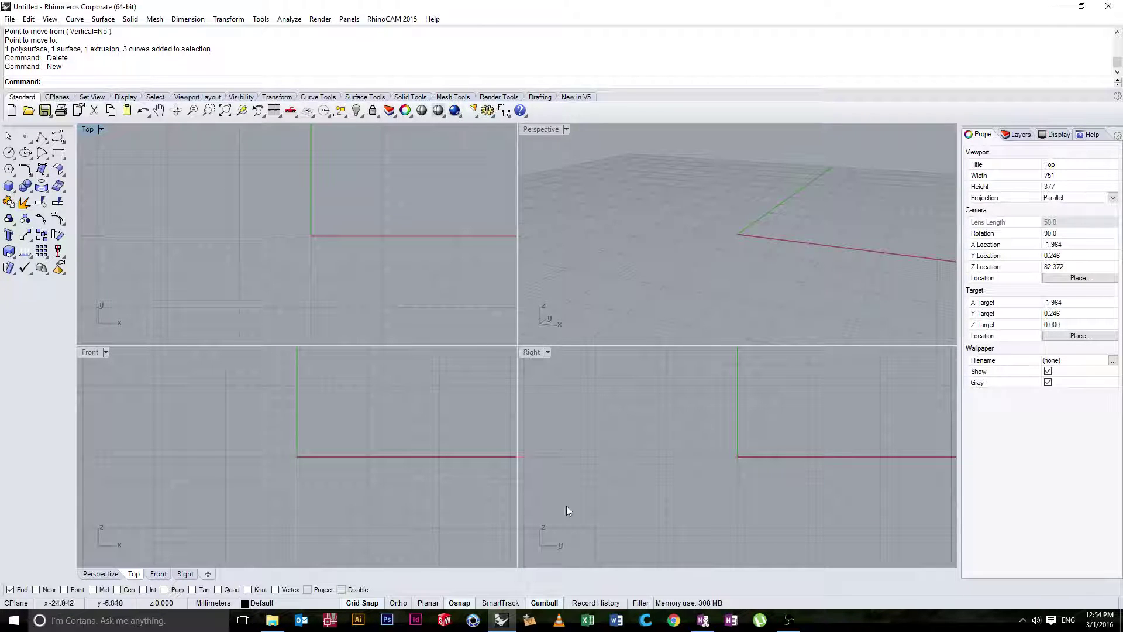
pyautogui.moveTo(596, 300); pyautogui.dragTo(538, 305, button='right')
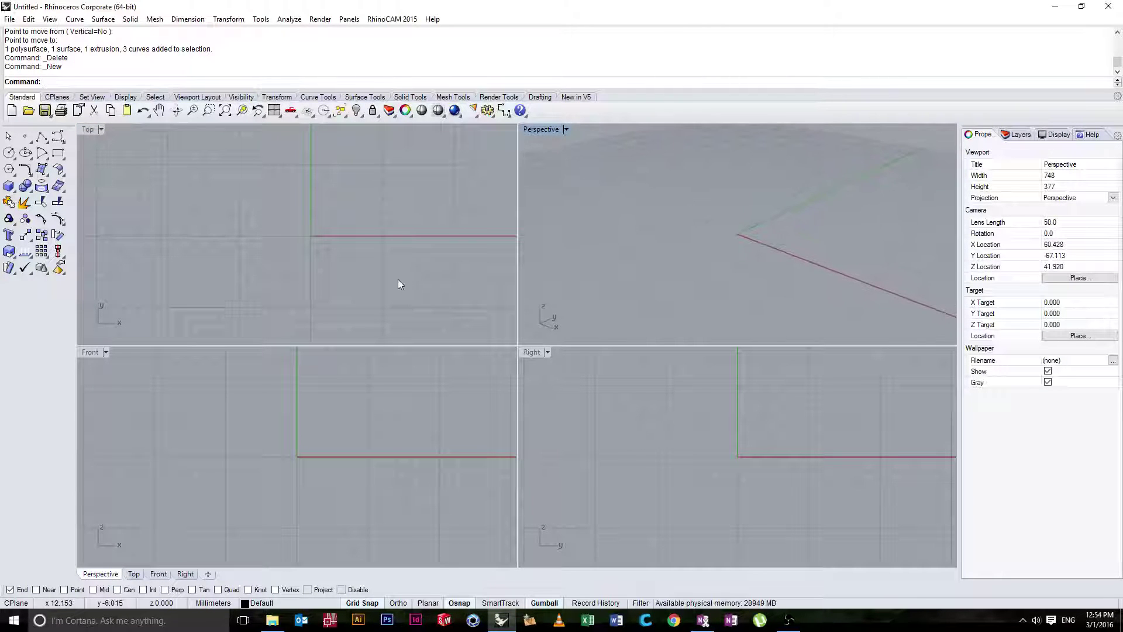
pyautogui.moveTo(285, 233); pyautogui.dragTo(325, 231, button='right')
# - Draw a corner-to-corner box: two base corners in Top, then a height
pyautogui.click(15, 191)
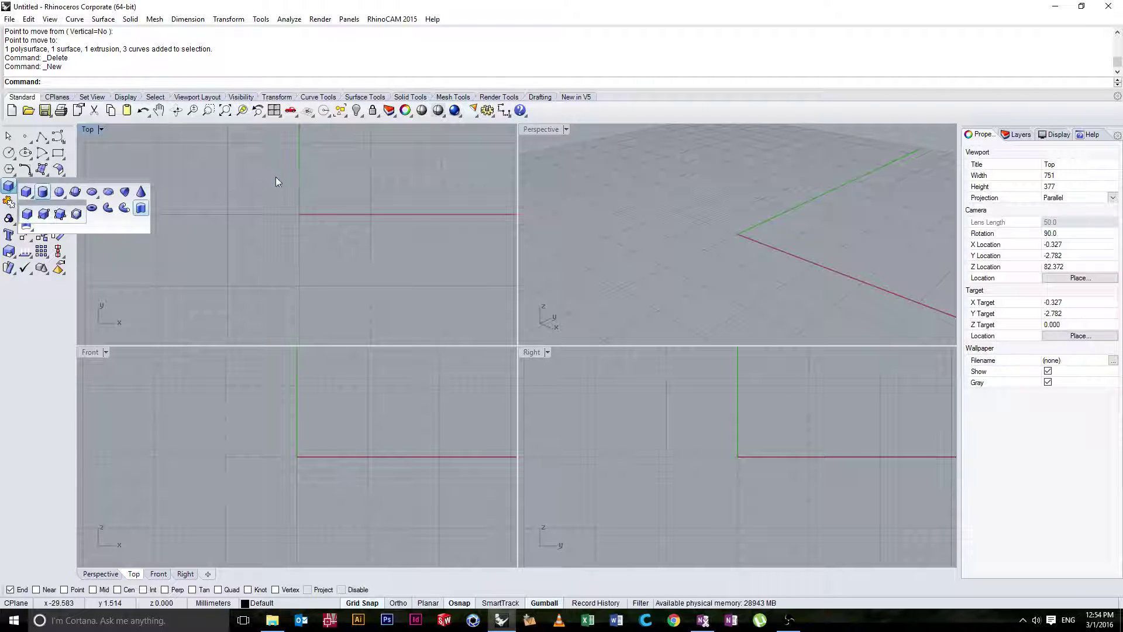
pyautogui.click(27, 194)
pyautogui.click(250, 179)
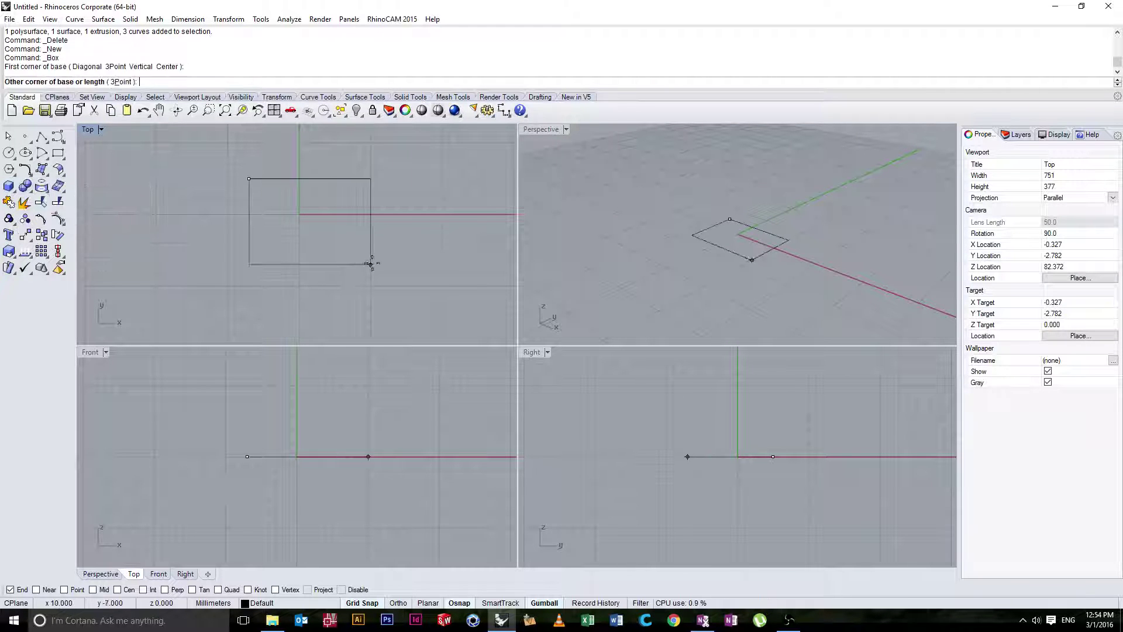
pyautogui.click(349, 264)
pyautogui.click(740, 203)
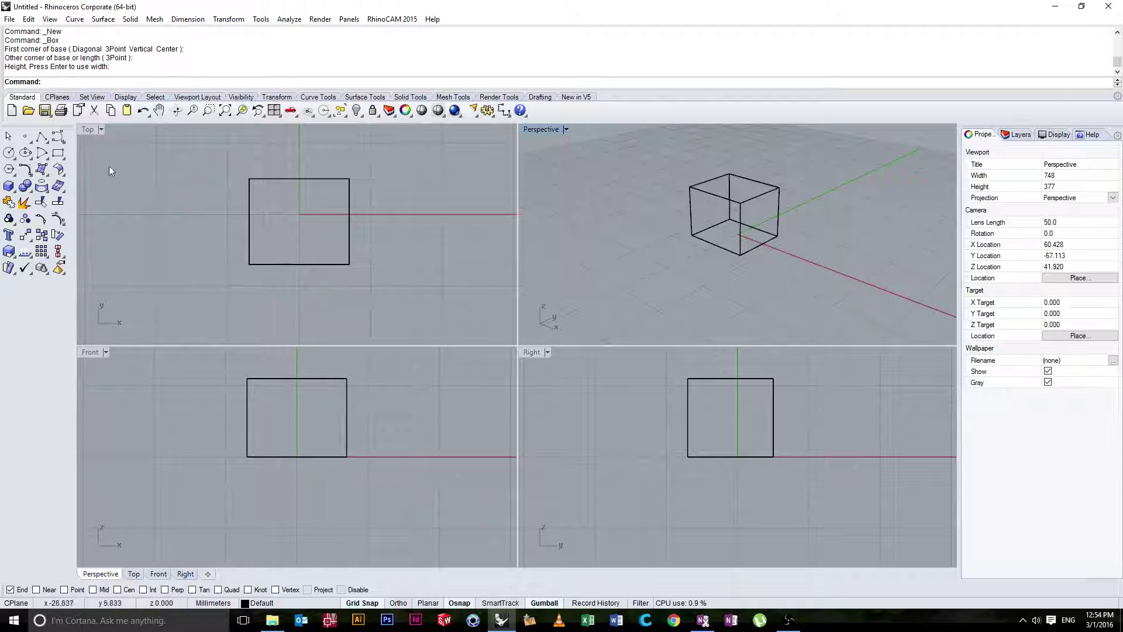
# - Switch the Perspective viewport's display mode to Shaded
pyautogui.click(100, 129)
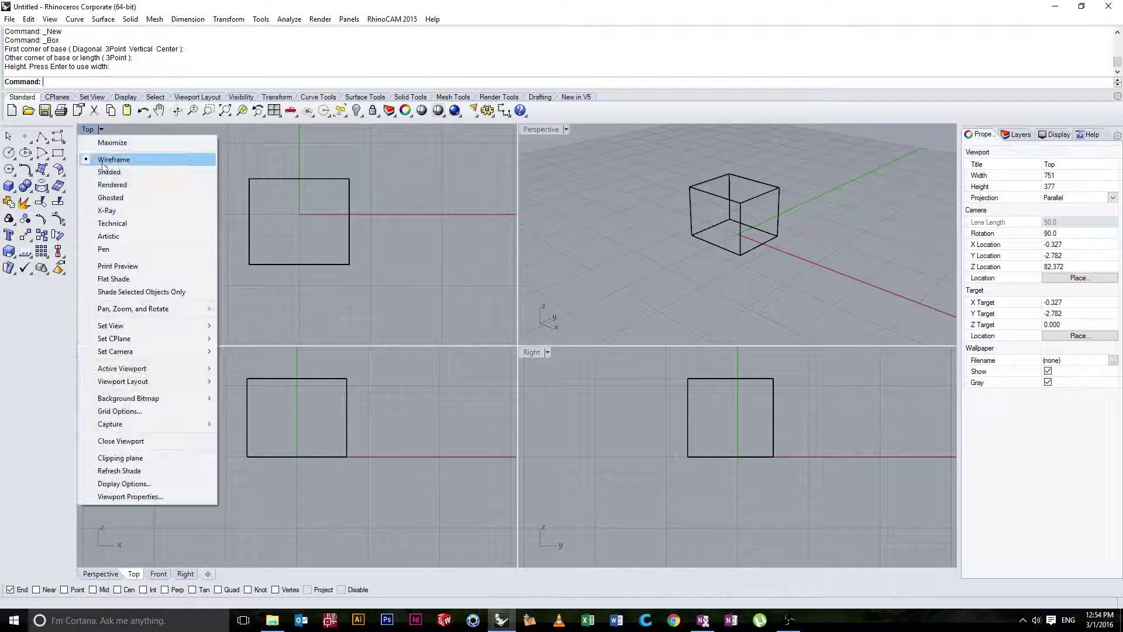
pyautogui.click(570, 127)
pyautogui.click(565, 129)
pyautogui.click(551, 172)
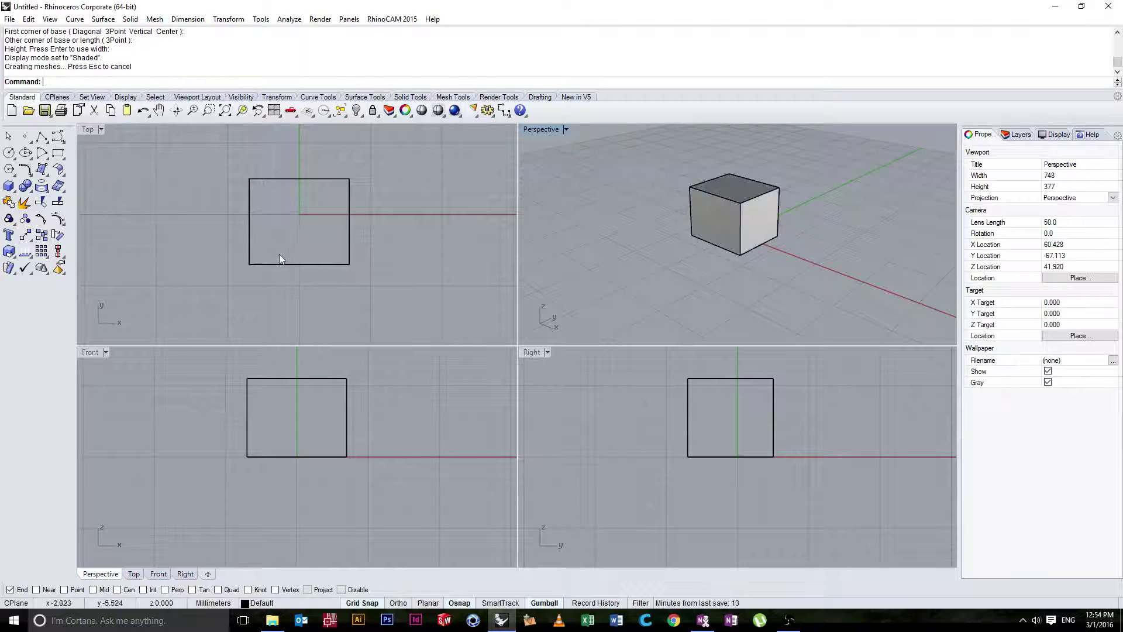
# - Pan the Top, Front and Right viewports
pyautogui.moveTo(340, 241)
pyautogui.mouseDown(button='right')
pyautogui.moveTo(377, 294)
pyautogui.moveTo(326, 224)
pyautogui.moveTo(337, 299)
pyautogui.moveTo(295, 240)
pyautogui.moveTo(338, 231)
pyautogui.mouseUp(button='right')
pyautogui.moveTo(375, 423); pyautogui.dragTo(338, 448, button='right')
pyautogui.moveTo(740, 491); pyautogui.dragTo(734, 541, button='right')
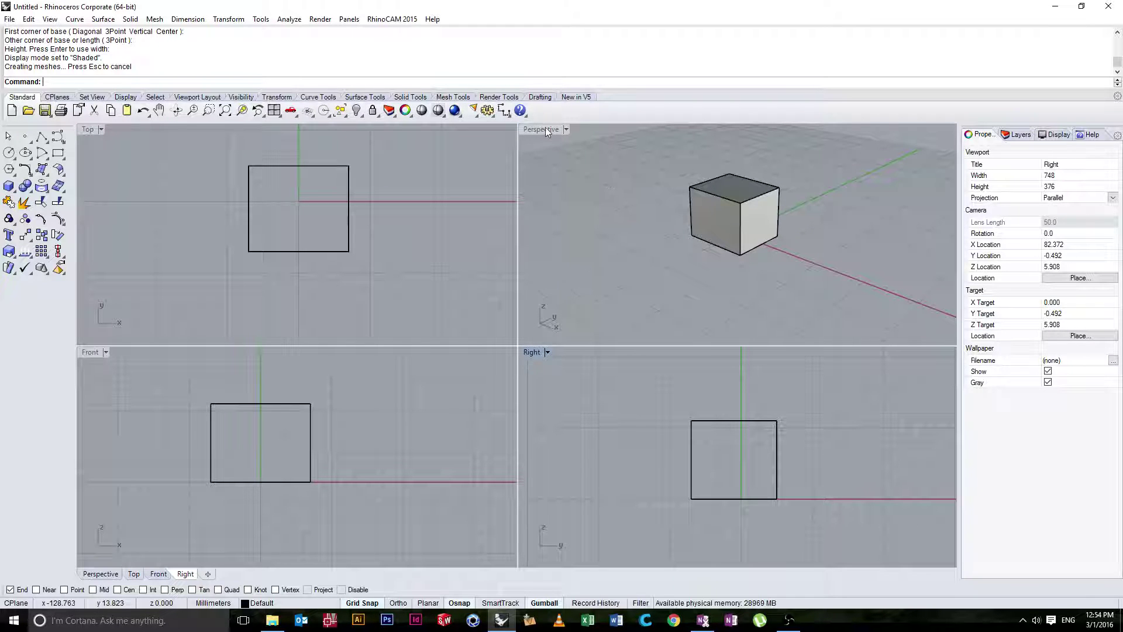
# - Orbit Perspective to a level side view of the box, then pan it across the view
pyautogui.moveTo(629, 223); pyautogui.dragTo(657, 222, button='right')
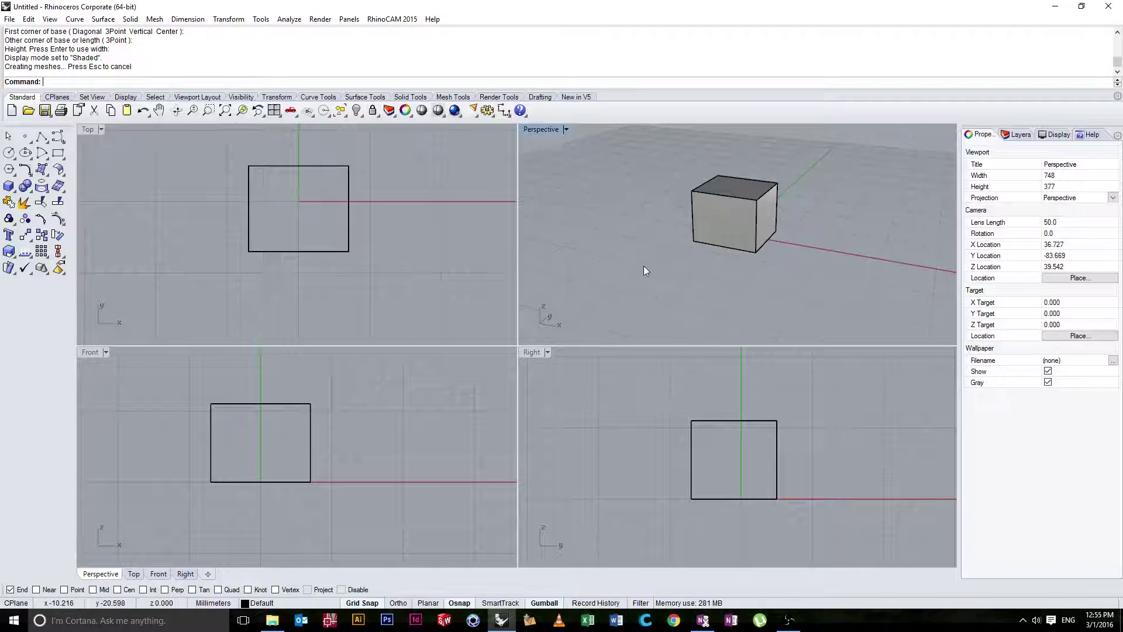
pyautogui.moveTo(643, 265)
pyautogui.mouseDown(button='right')
pyautogui.moveTo(635, 225)
pyautogui.moveTo(646, 211)
pyautogui.moveTo(619, 223)
pyautogui.moveTo(619, 268)
pyautogui.moveTo(672, 263)
pyautogui.moveTo(640, 259)
pyautogui.mouseUp(button='right')
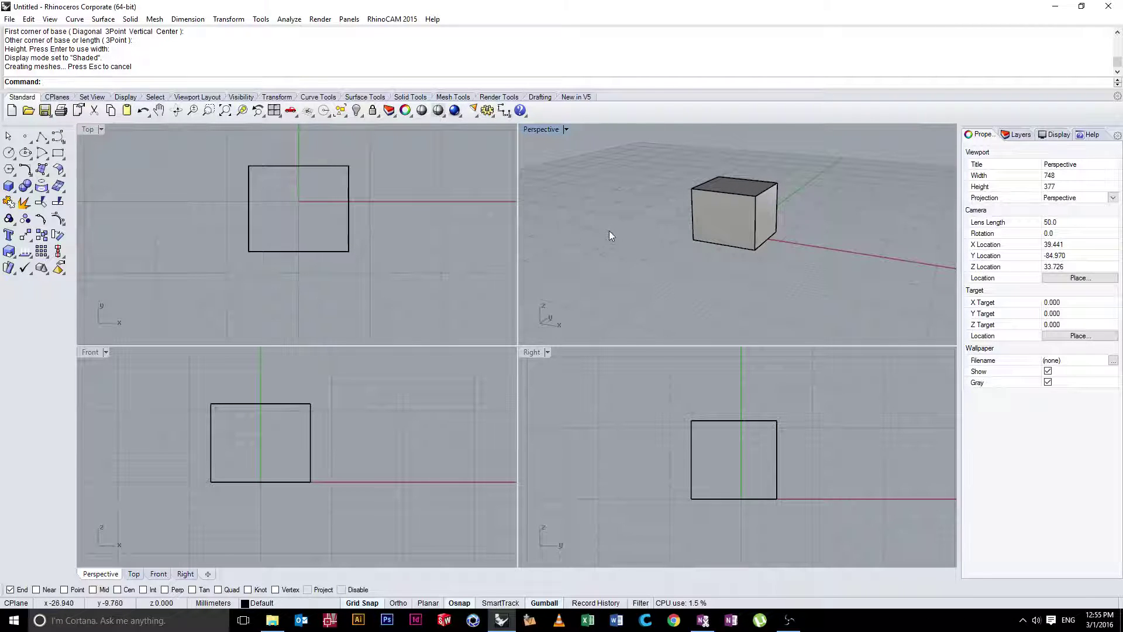
pyautogui.keyDown('shift'); pyautogui.moveTo(647, 218); pyautogui.dragTo(717, 213, button='right'); pyautogui.keyUp('shift')
# - Zoom Perspective in and out, then orbit to a front-on view and over the box's top
pyautogui.scroll(-5, 714, 223)
pyautogui.scroll(15, 714, 241)
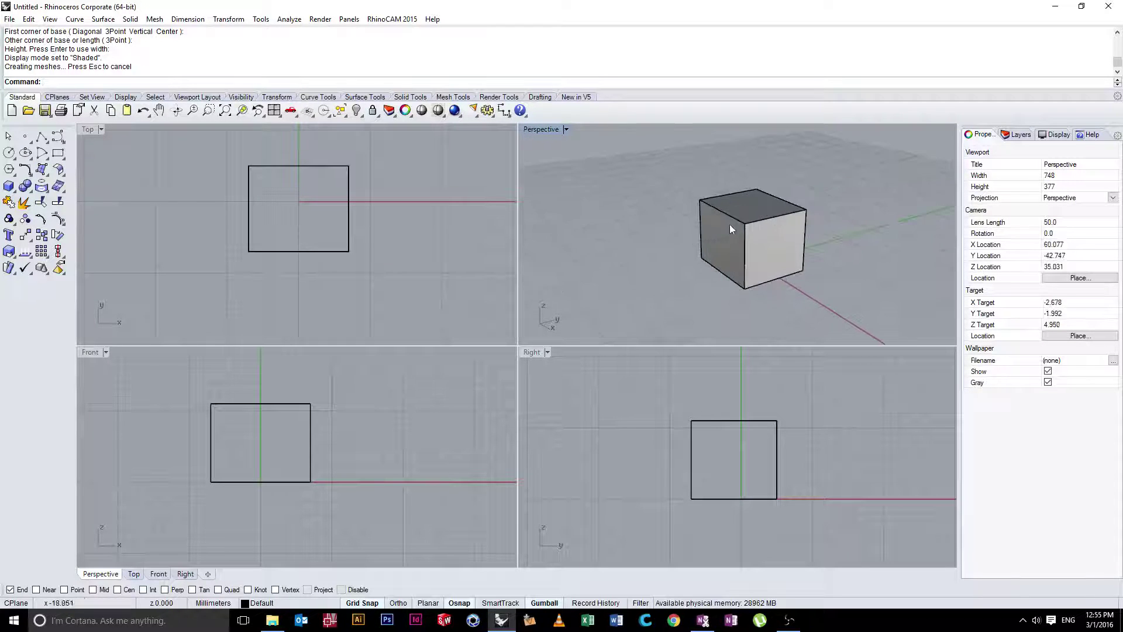
pyautogui.scroll(-15, 753, 229)
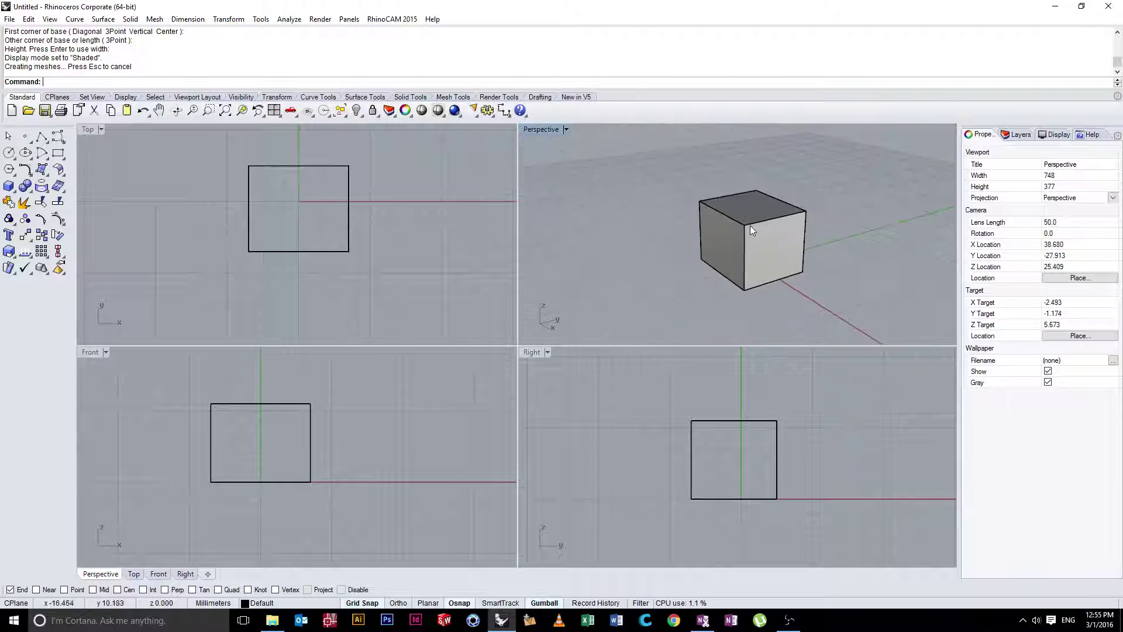
pyautogui.scroll(15, 751, 232)
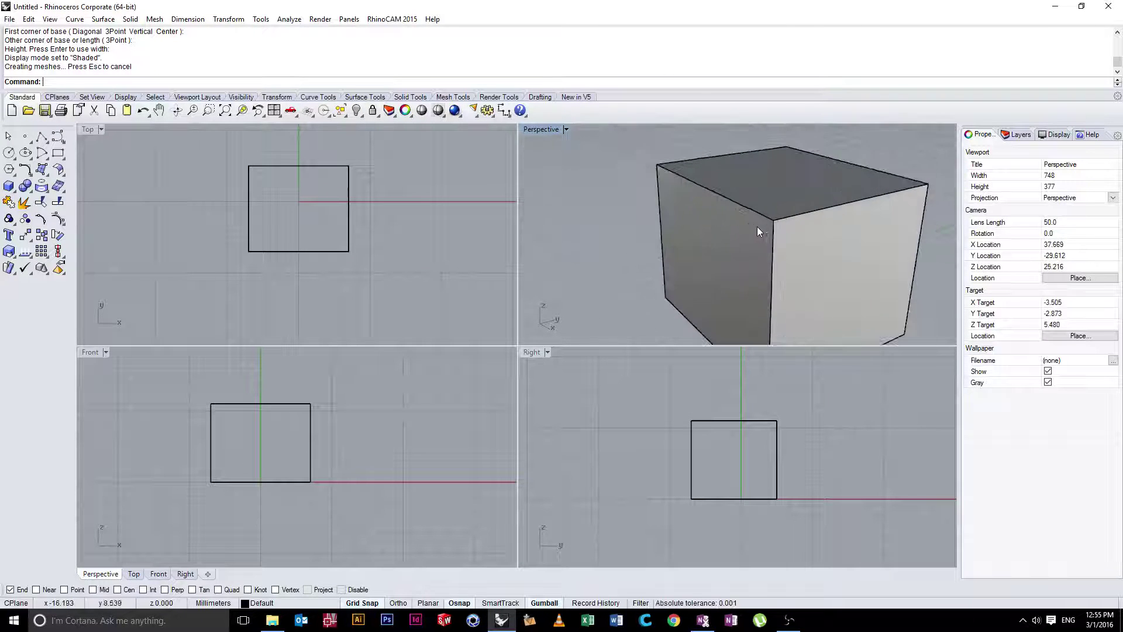
pyautogui.moveTo(802, 238); pyautogui.dragTo(773, 266, button='right')
pyautogui.scroll(-5, 774, 266)
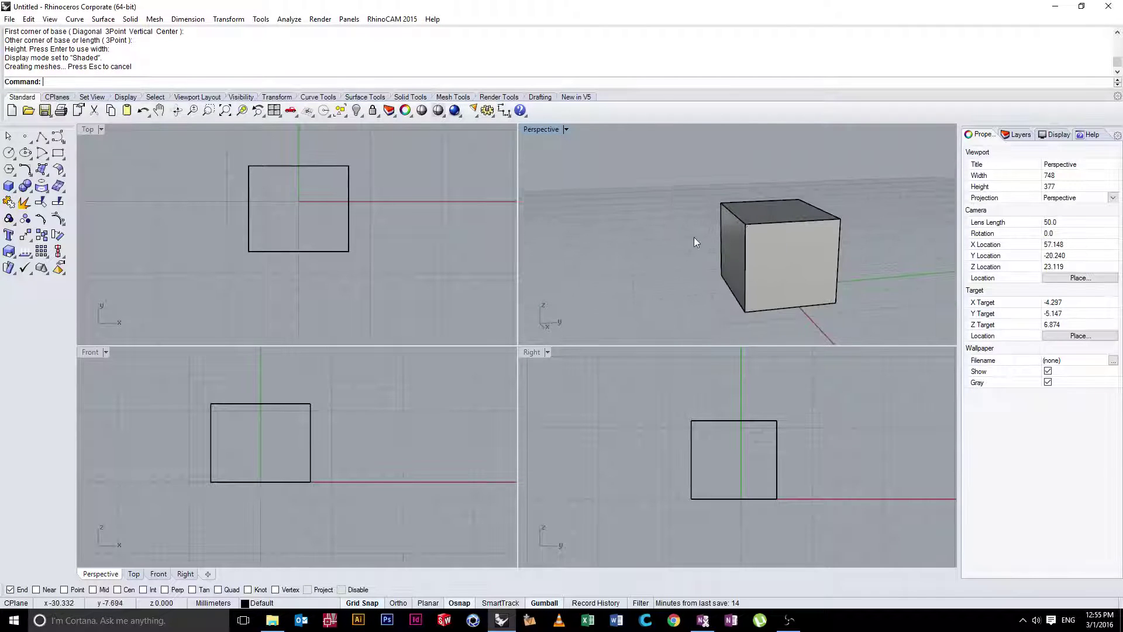
pyautogui.keyDown('shift'); pyautogui.moveTo(694, 241); pyautogui.dragTo(627, 237, button='right'); pyautogui.keyUp('shift')
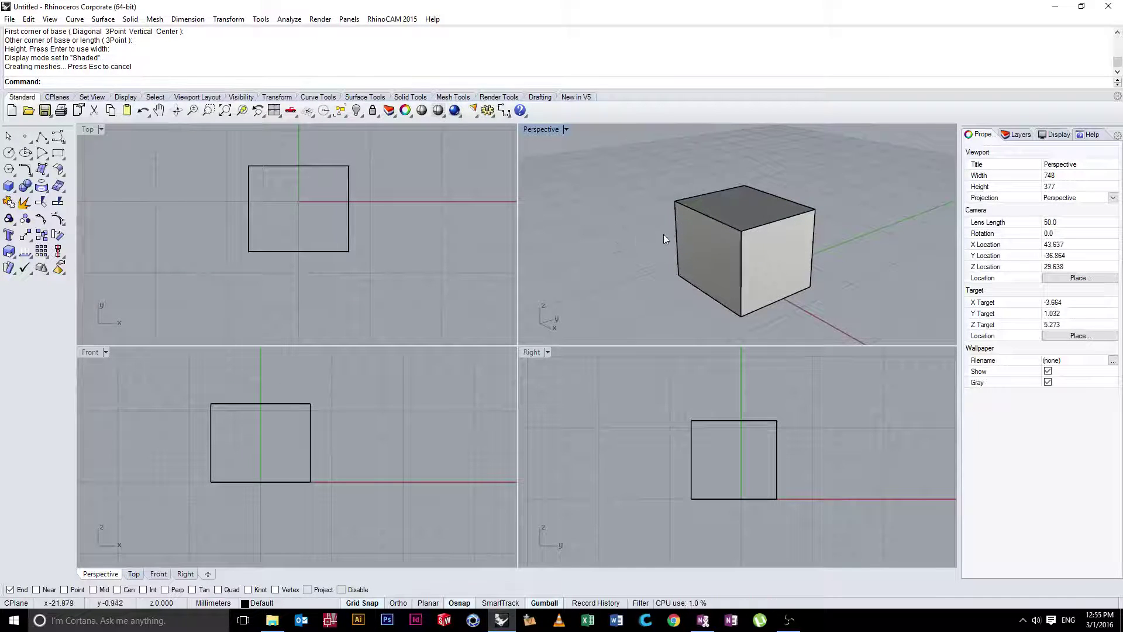
# - Zoom Perspective in and out repeatedly, ending zoomed out with the box small
pyautogui.scroll(-5, 793, 244)
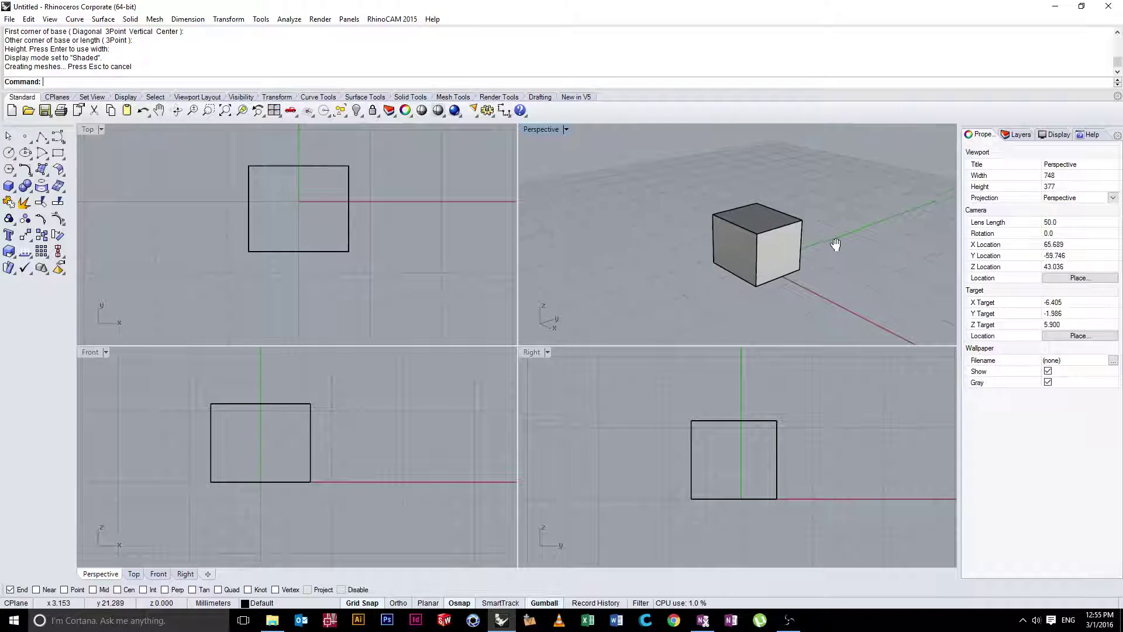
pyautogui.scroll(8, 732, 237)
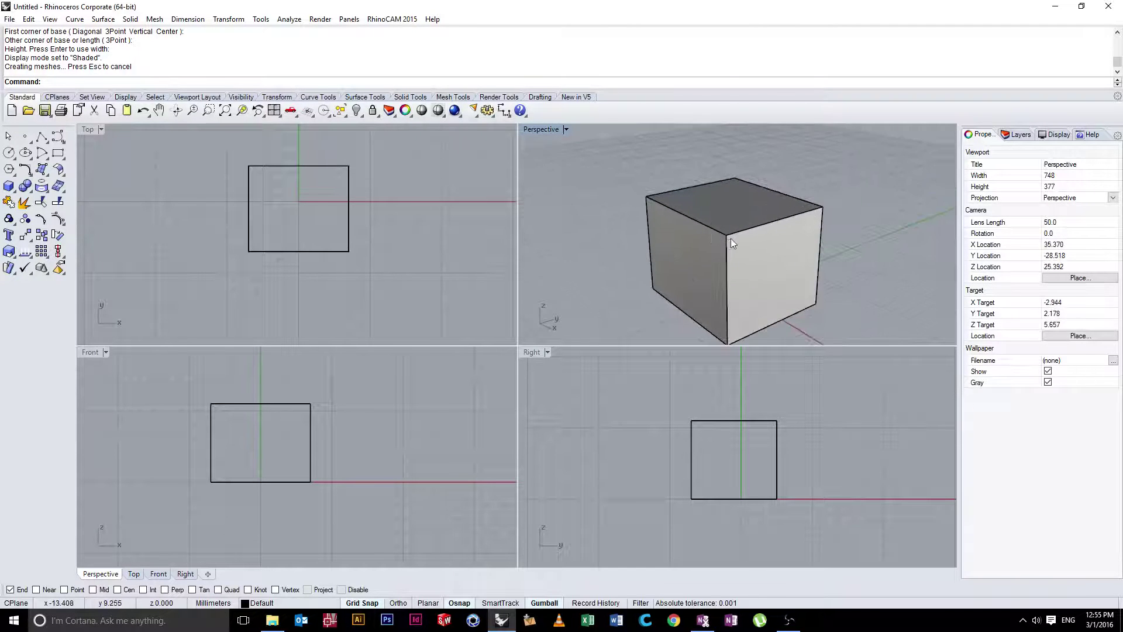
pyautogui.scroll(-6, 723, 231)
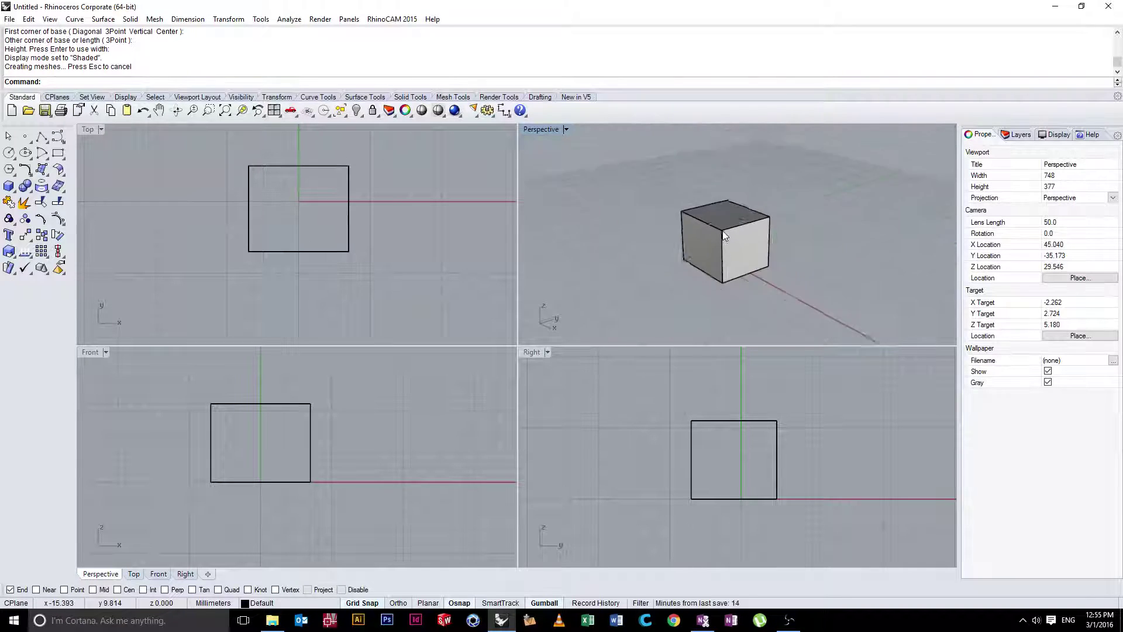
pyautogui.scroll(8, 722, 230)
pyautogui.scroll(-8, 719, 230)
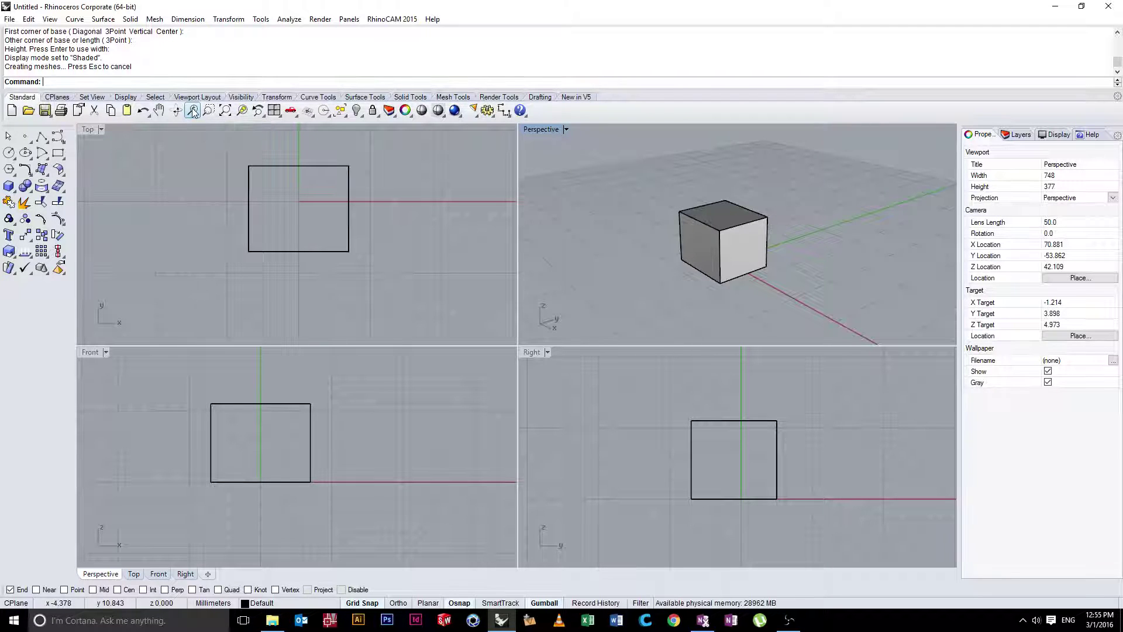
# - Zoom Perspective in on the box, zoom back out, and orbit it to a lower angle
pyautogui.click(218, 113)
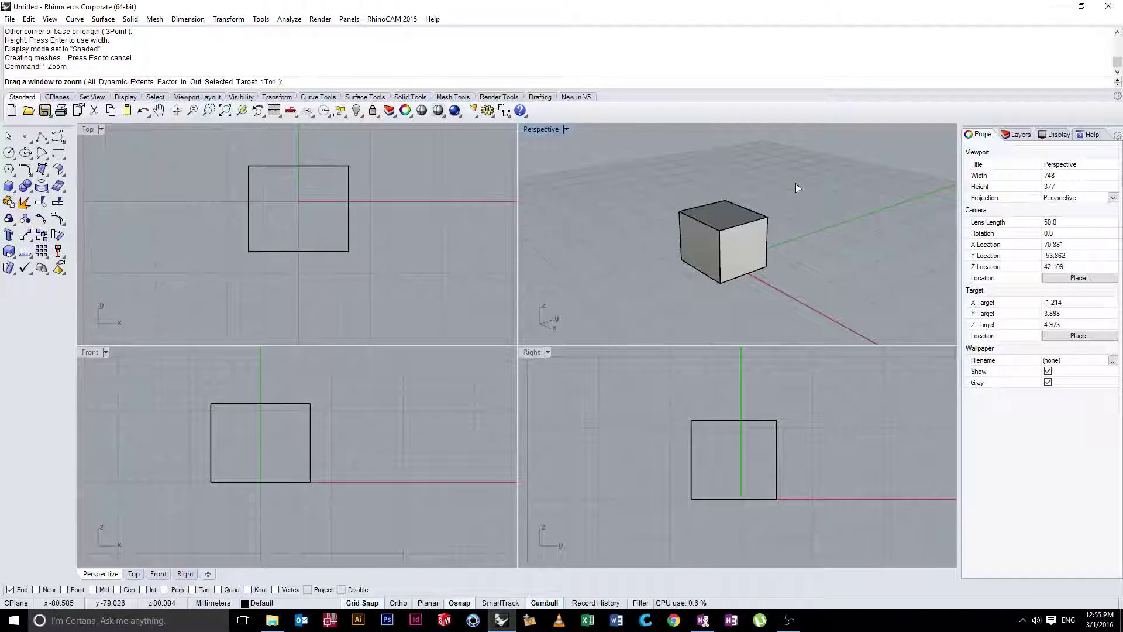
pyautogui.moveTo(657, 291); pyautogui.dragTo(657, 290)
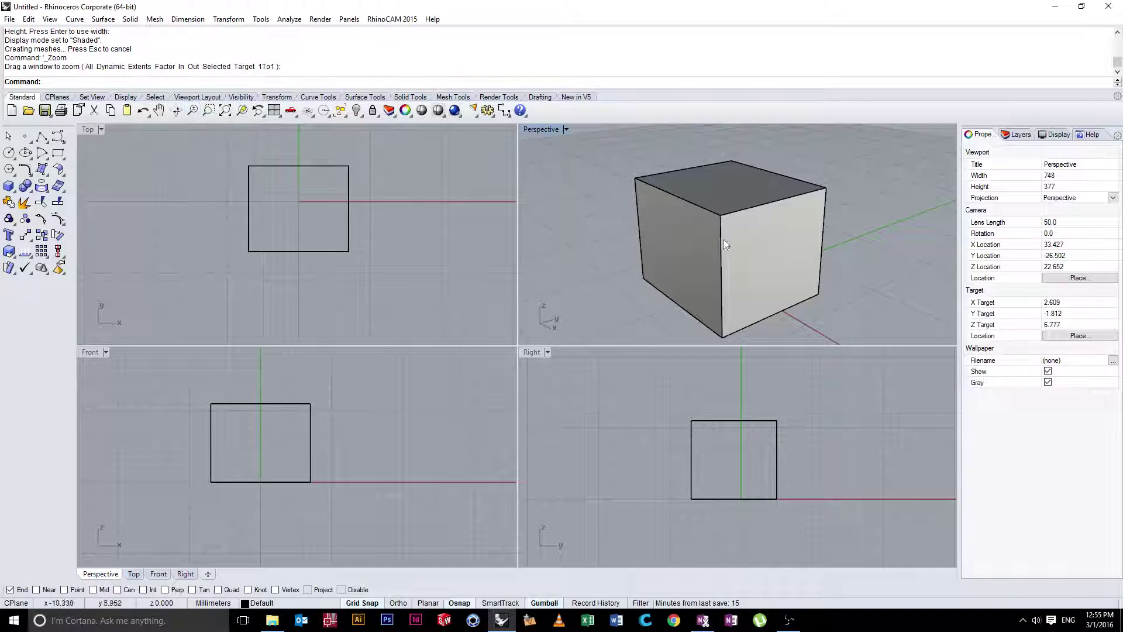
pyautogui.keyDown('ctrl'); pyautogui.moveTo(800, 238); pyautogui.dragTo(721, 245, button='right'); pyautogui.keyUp('ctrl')
pyautogui.moveTo(620, 258); pyautogui.dragTo(643, 260, button='right')
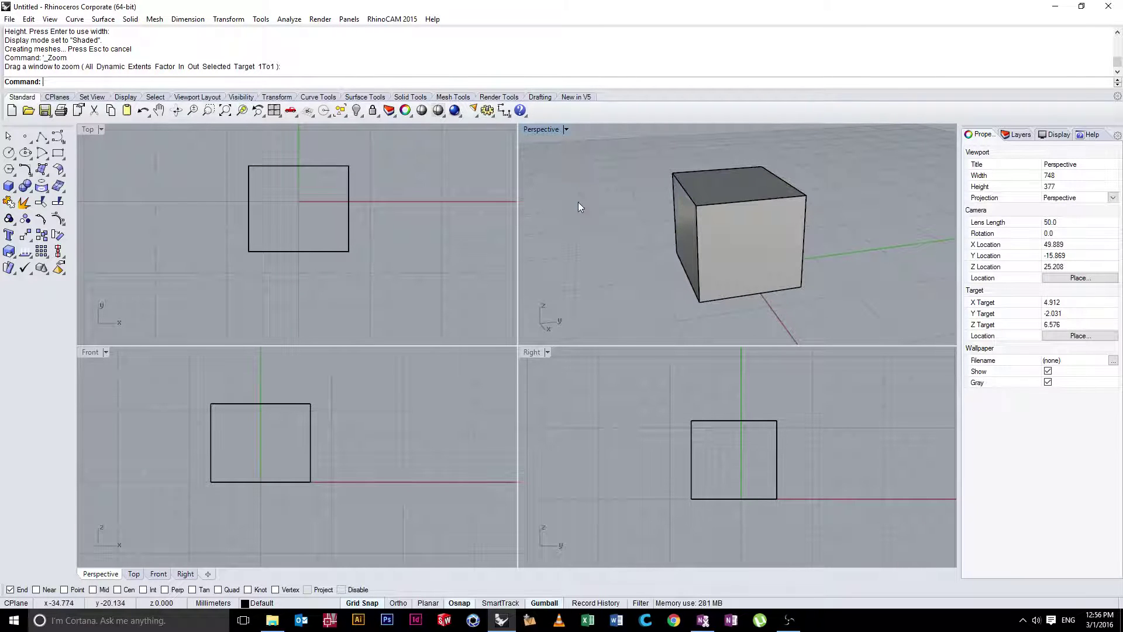
pyautogui.moveTo(577, 209); pyautogui.dragTo(536, 195, button='right')
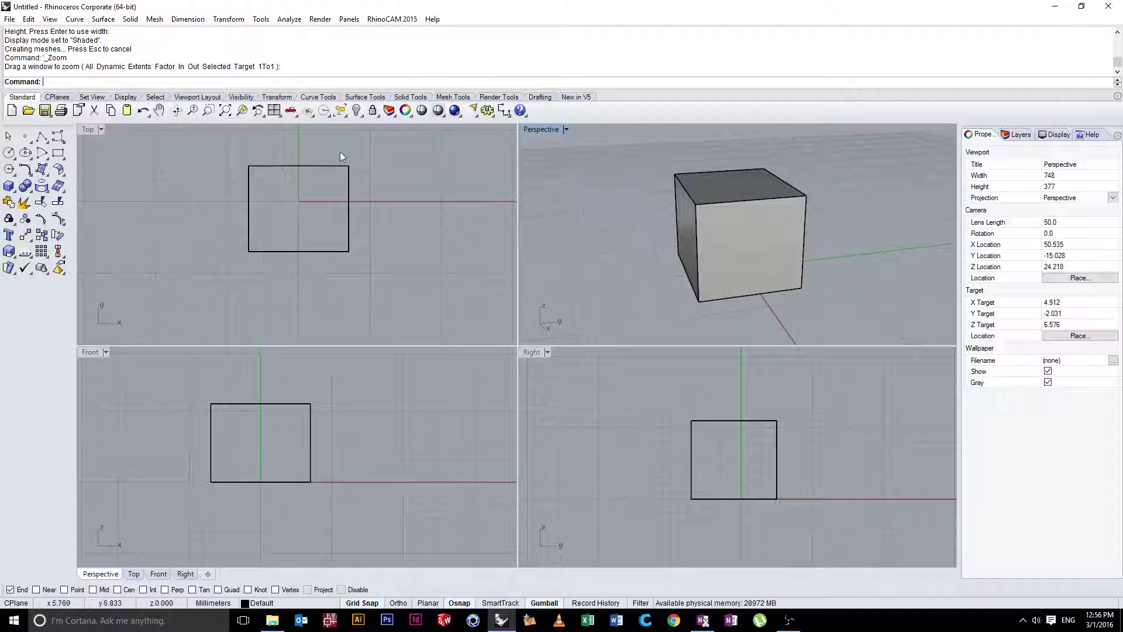
# - Zoom Extents the Perspective and Top views around the box, then zoom out
pyautogui.click(225, 111)
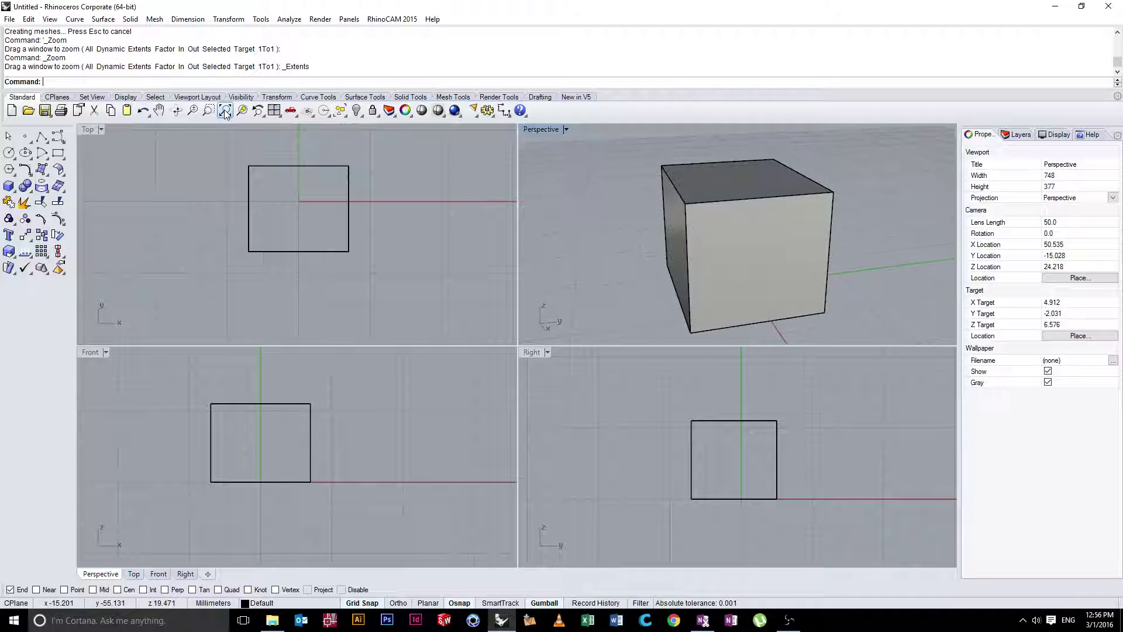
pyautogui.click(89, 129)
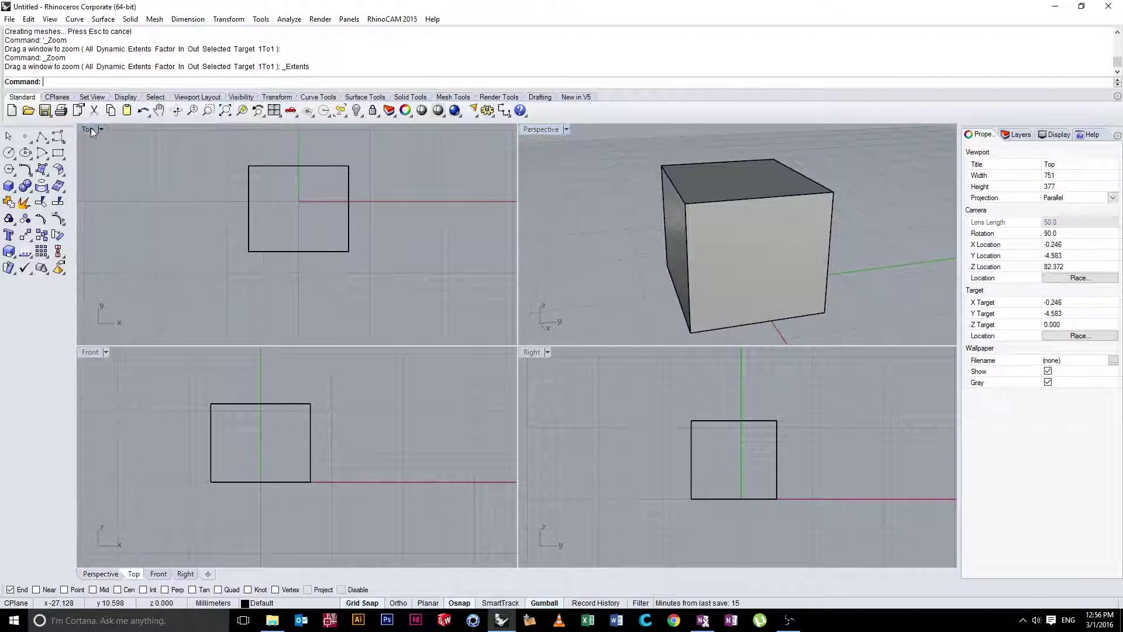
pyautogui.click(224, 111)
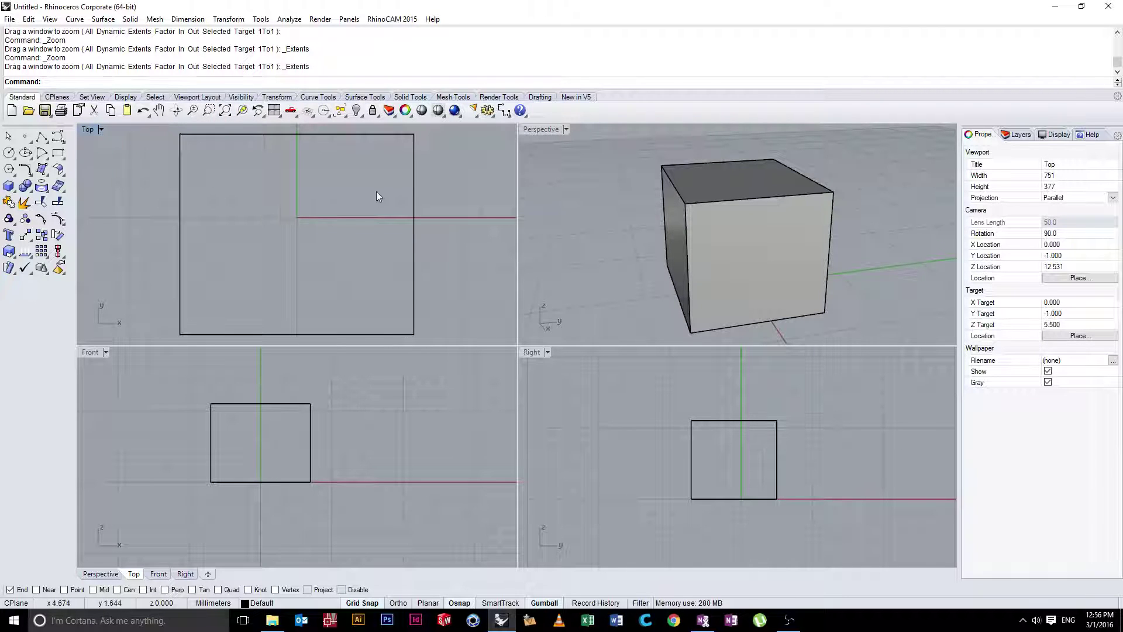
pyautogui.scroll(-10, 672, 216)
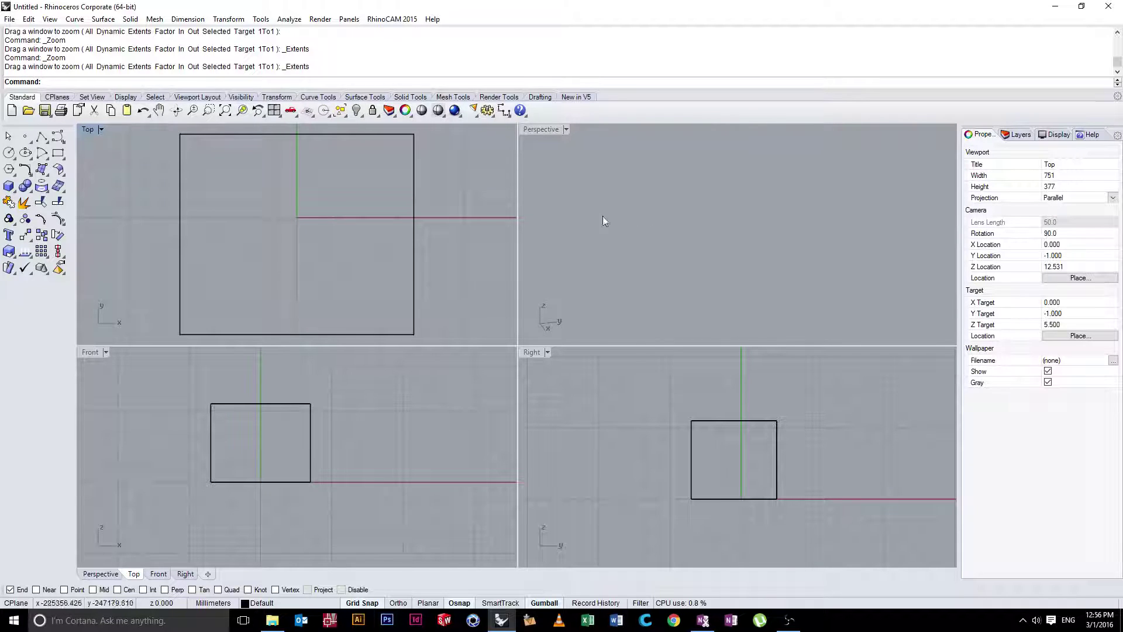
# - Rotate Perspective, recover the lost box with Zoom Extents, and refit the Top view
pyautogui.moveTo(704, 275); pyautogui.dragTo(535, 266, button='right')
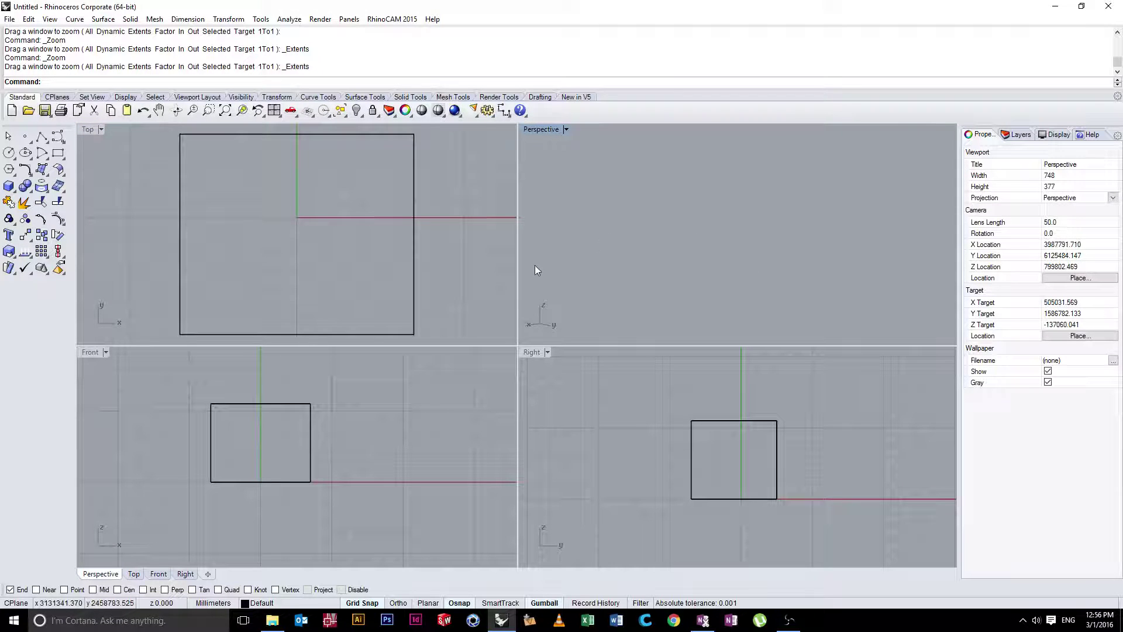
pyautogui.click(224, 111)
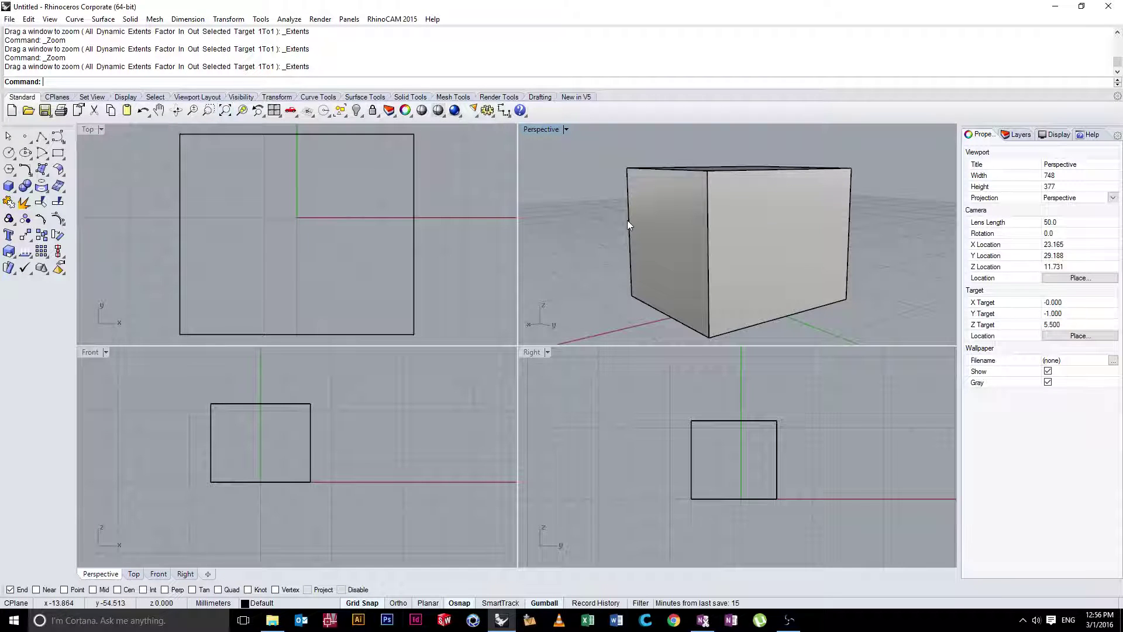
pyautogui.scroll(-1, 120, 144)
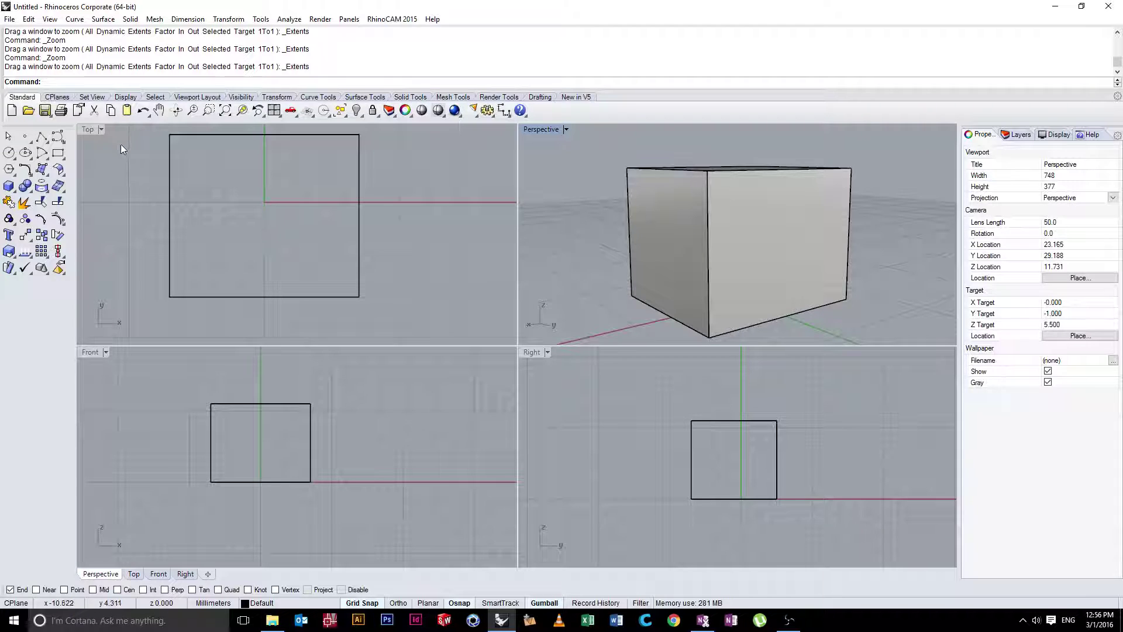
pyautogui.click(84, 130)
pyautogui.click(226, 113)
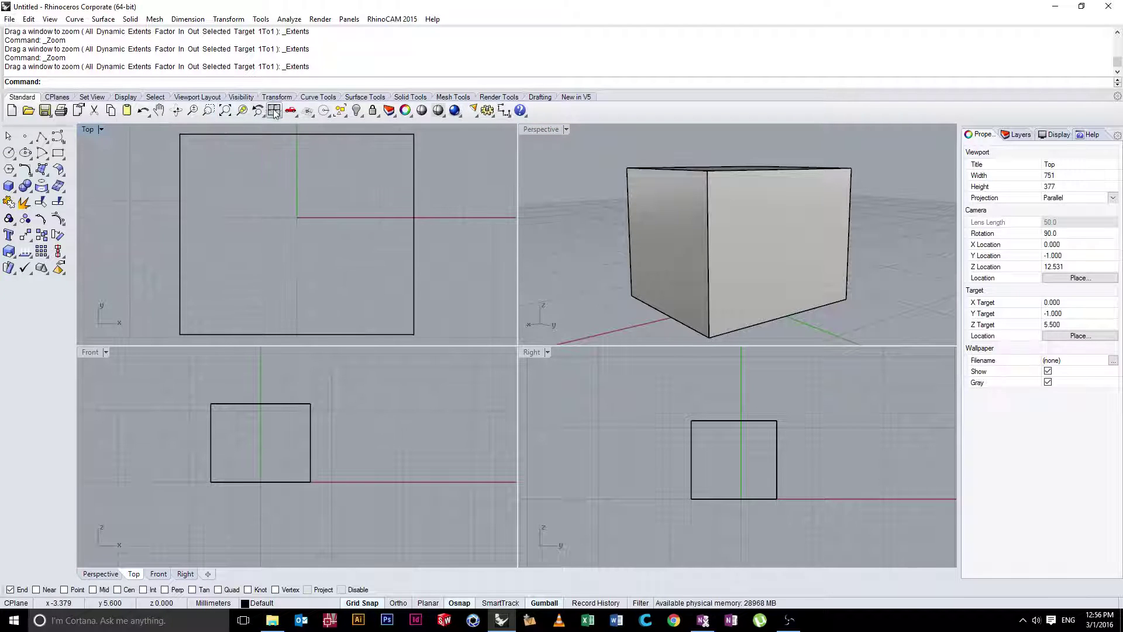
pyautogui.click(275, 112)
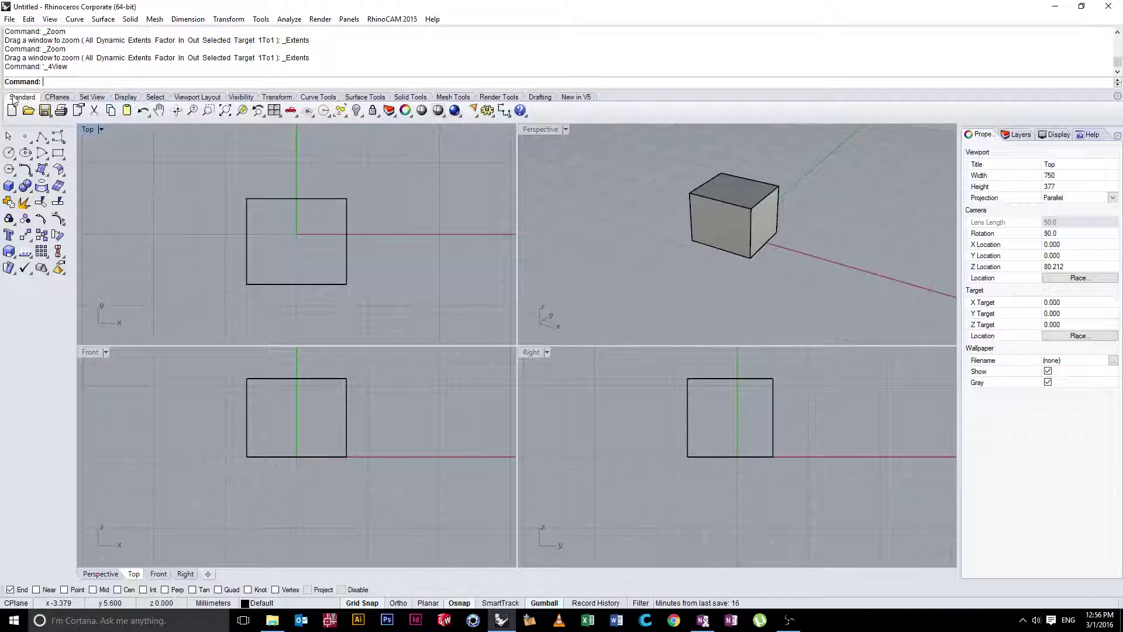
pyautogui.click(125, 98)
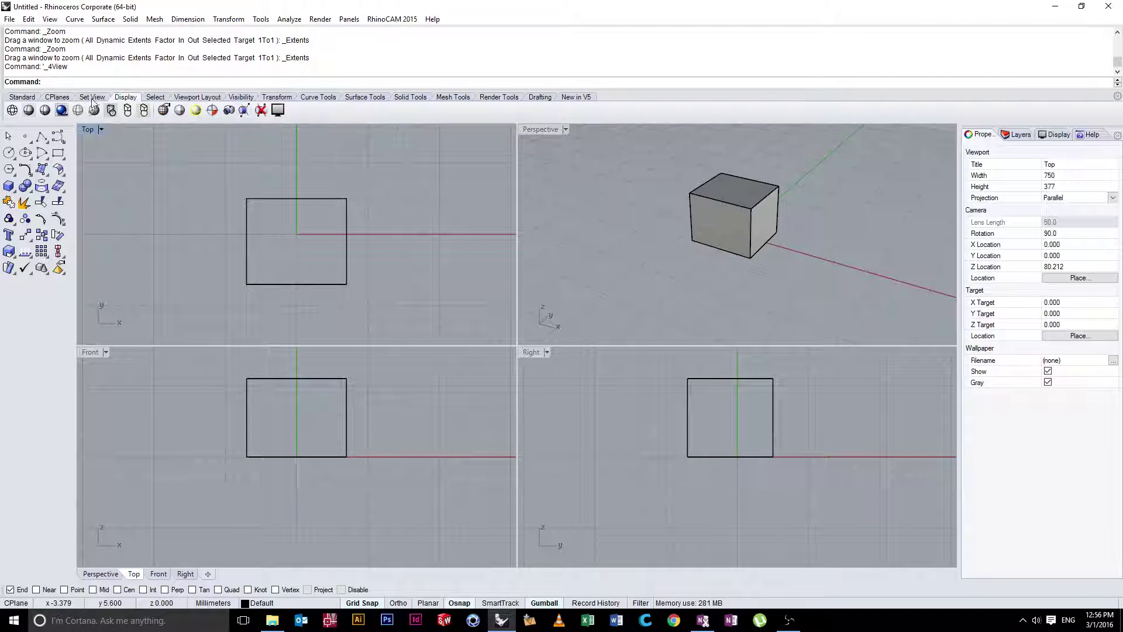
pyautogui.click(22, 98)
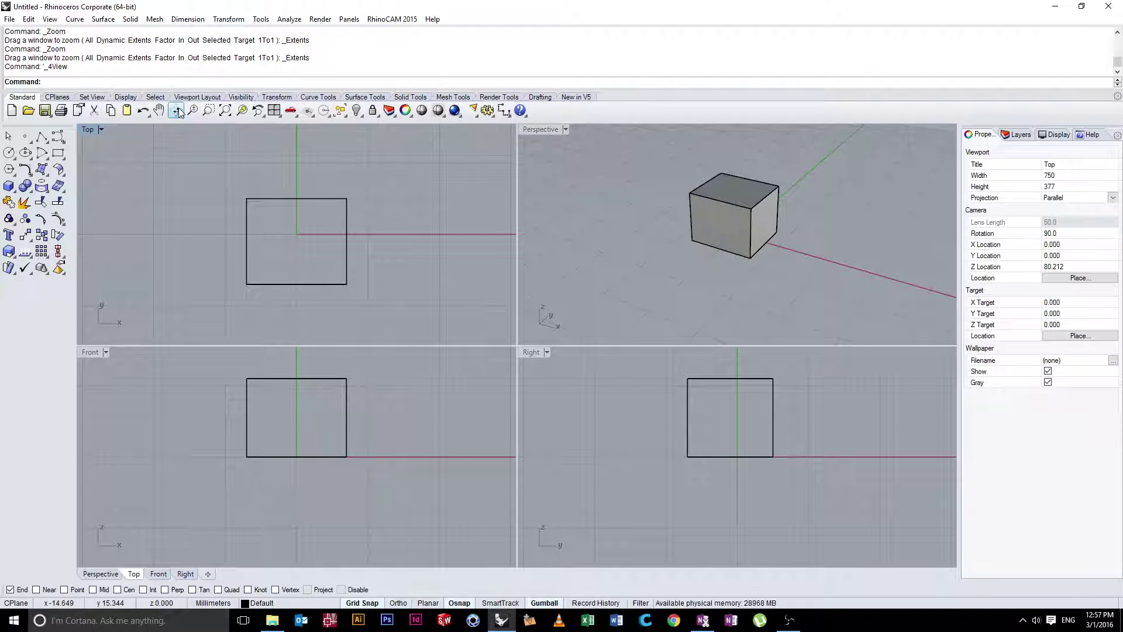
# - Rotate the Perspective view in two drags until the box appears almost side-on
pyautogui.moveTo(659, 261); pyautogui.dragTo(641, 281, button='right')
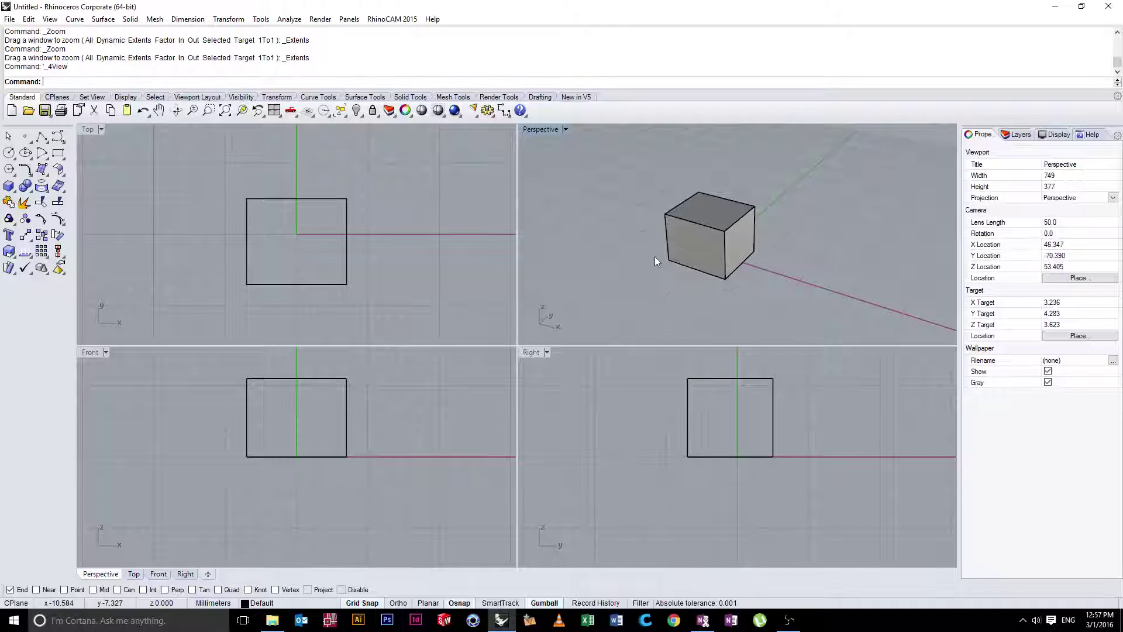
pyautogui.moveTo(651, 259); pyautogui.dragTo(688, 284, button='right')
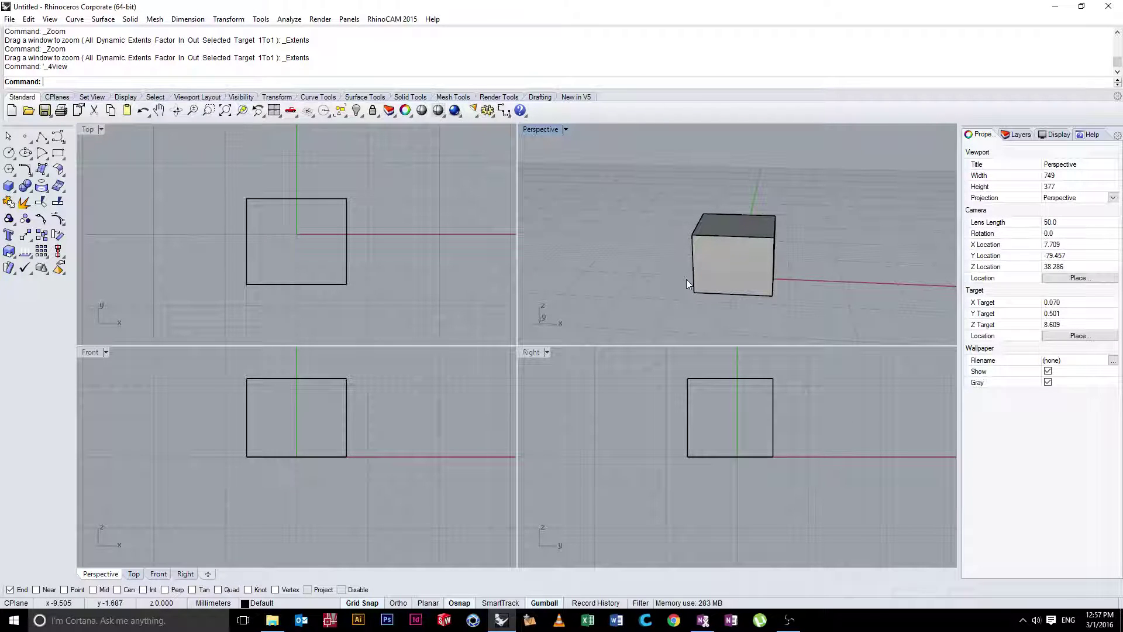
# - Zoom Extents Perspective, then all viewports, then zoom Perspective out and tilt it higher
pyautogui.click(225, 111)
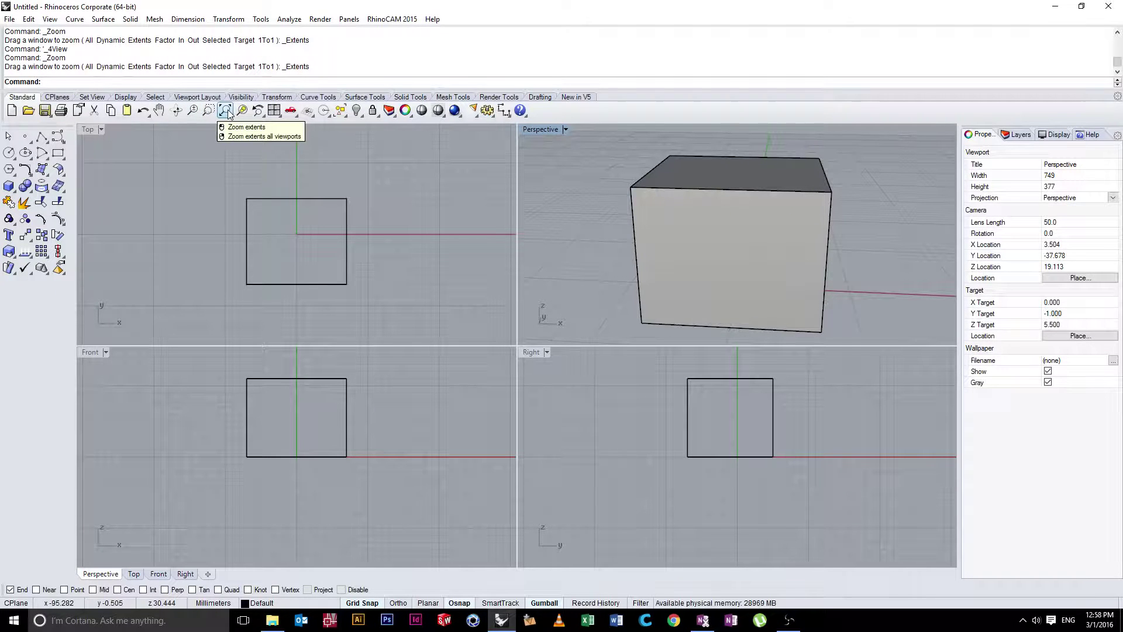
pyautogui.rightClick(227, 112)
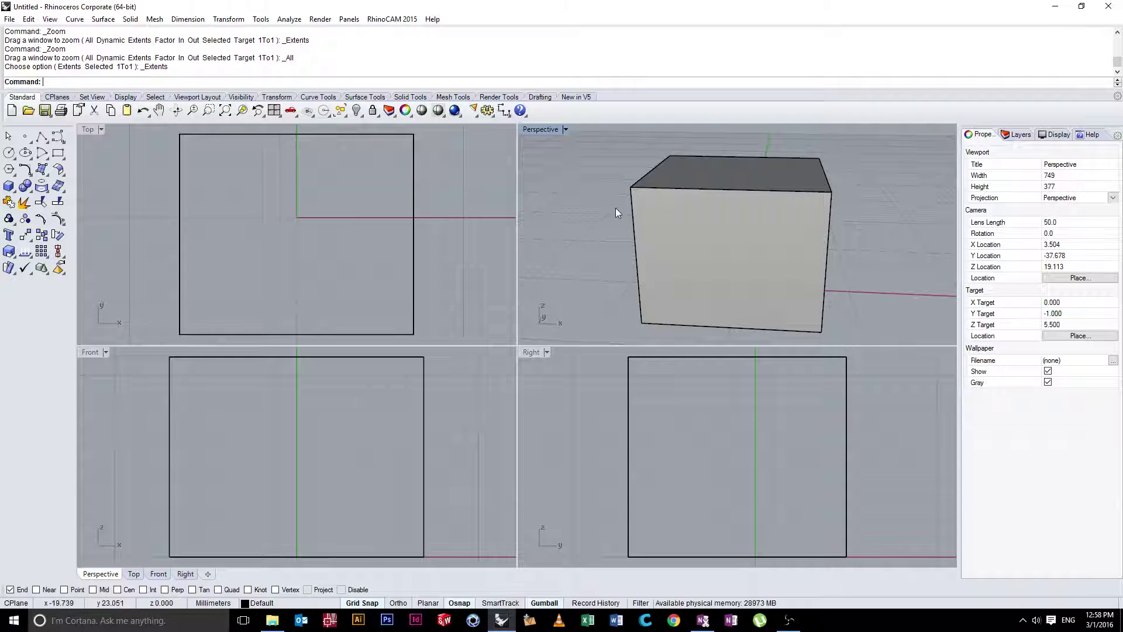
pyautogui.scroll(-5, 615, 208)
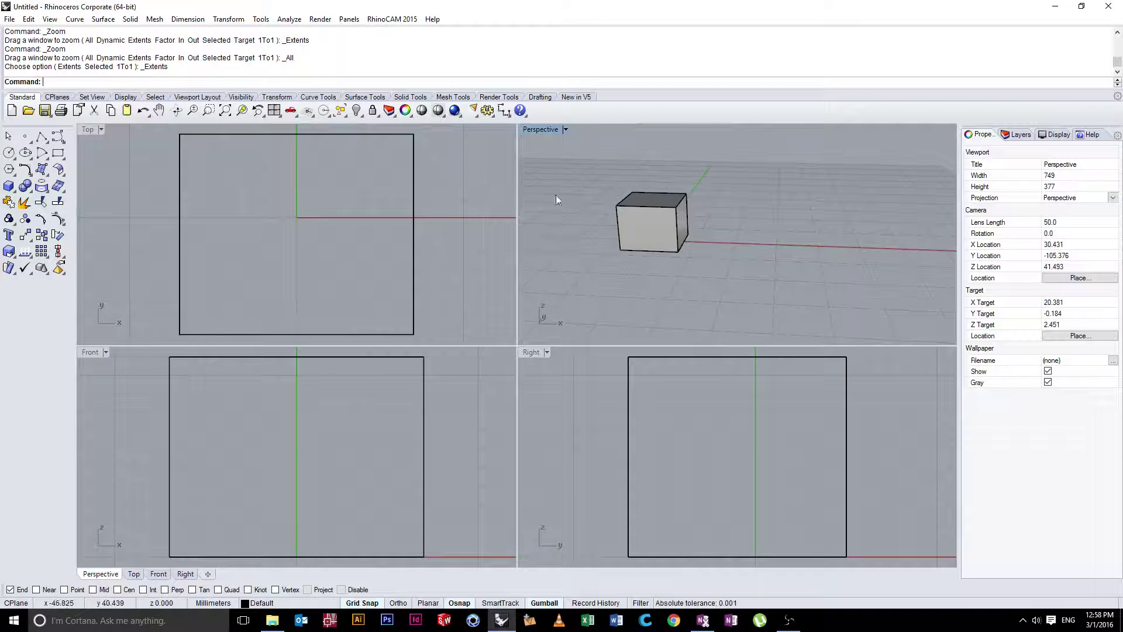
pyautogui.moveTo(574, 204); pyautogui.dragTo(638, 218, button='right')
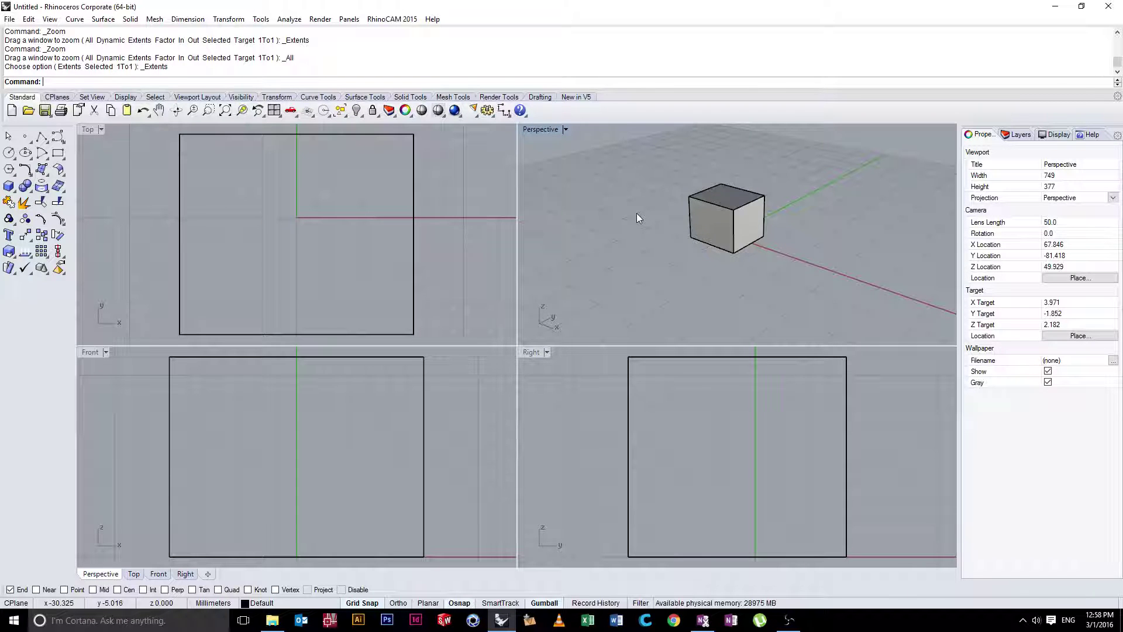
# - Orbit Perspective, zoom the Top view far out, then Zoom Extents all viewports
pyautogui.moveTo(711, 222); pyautogui.dragTo(646, 239, button='right')
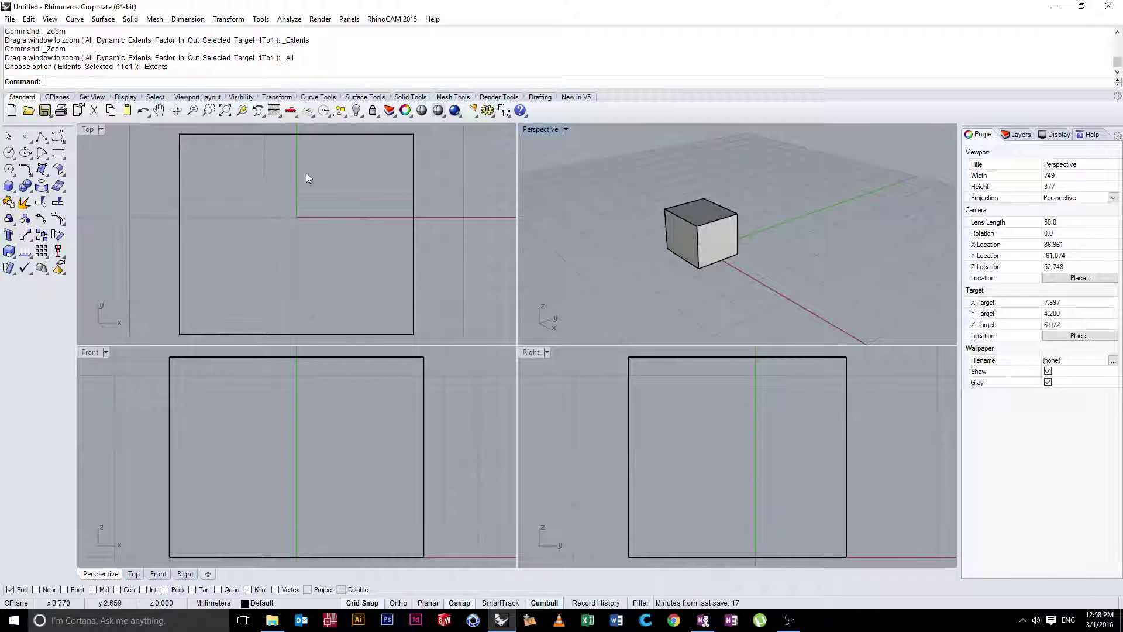
pyautogui.click(246, 169)
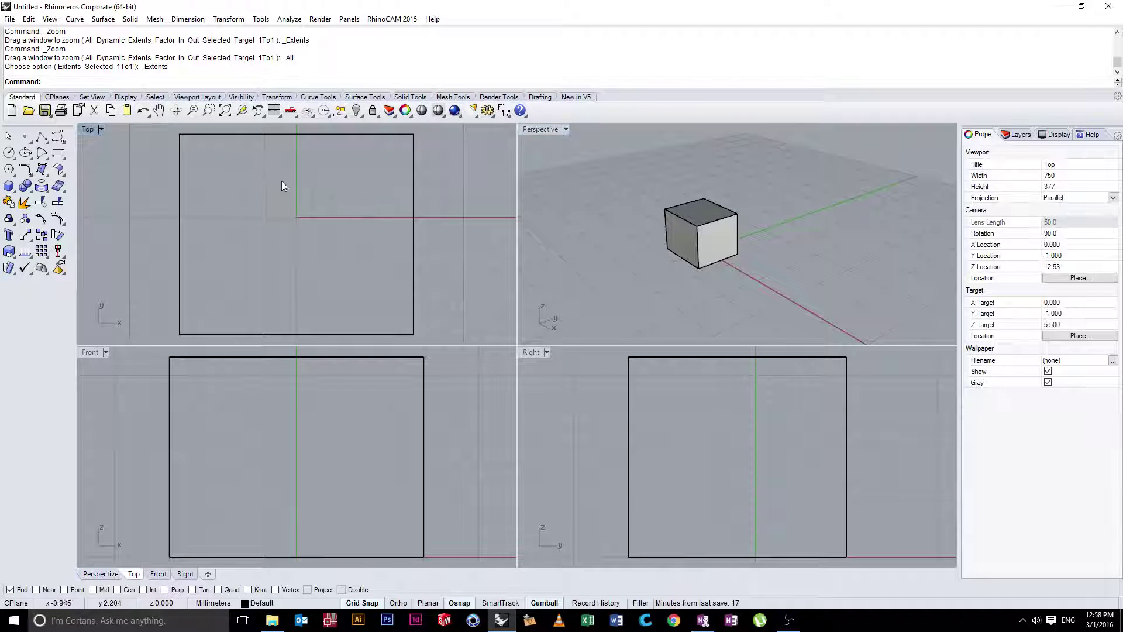
pyautogui.scroll(-5, 307, 193)
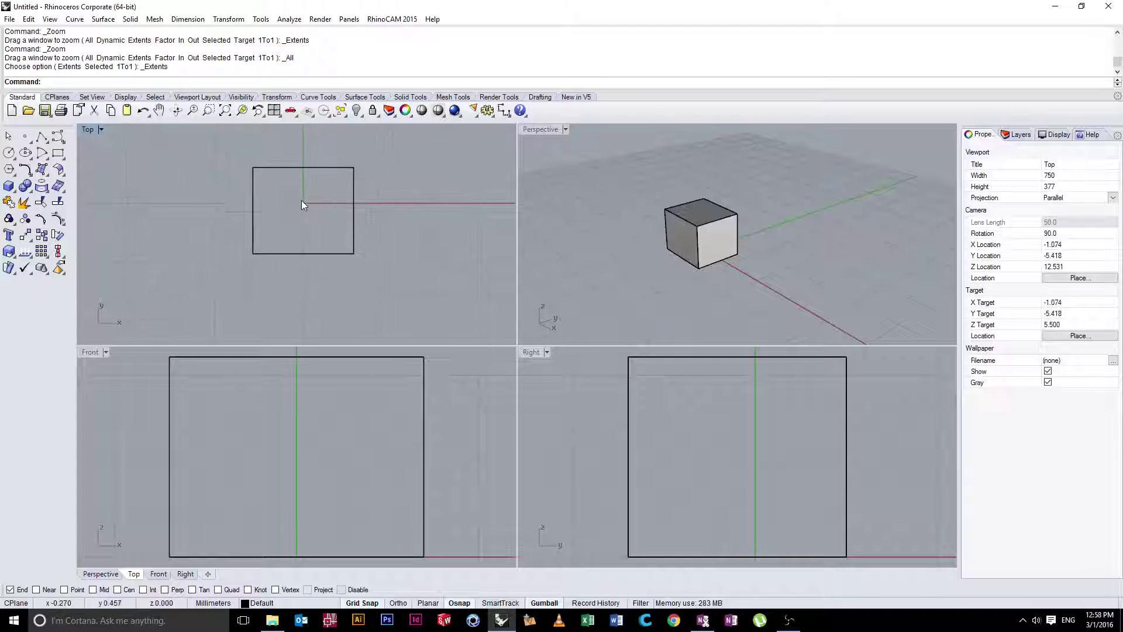
pyautogui.scroll(5, 302, 204)
pyautogui.scroll(-7, 305, 198)
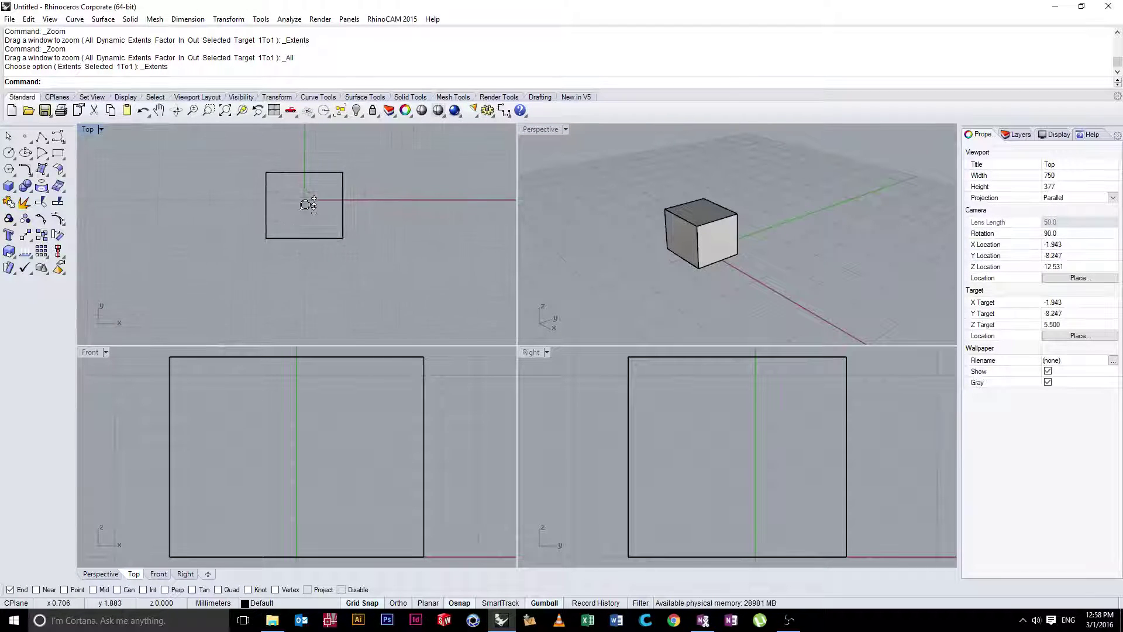
pyautogui.scroll(-6, 283, 248)
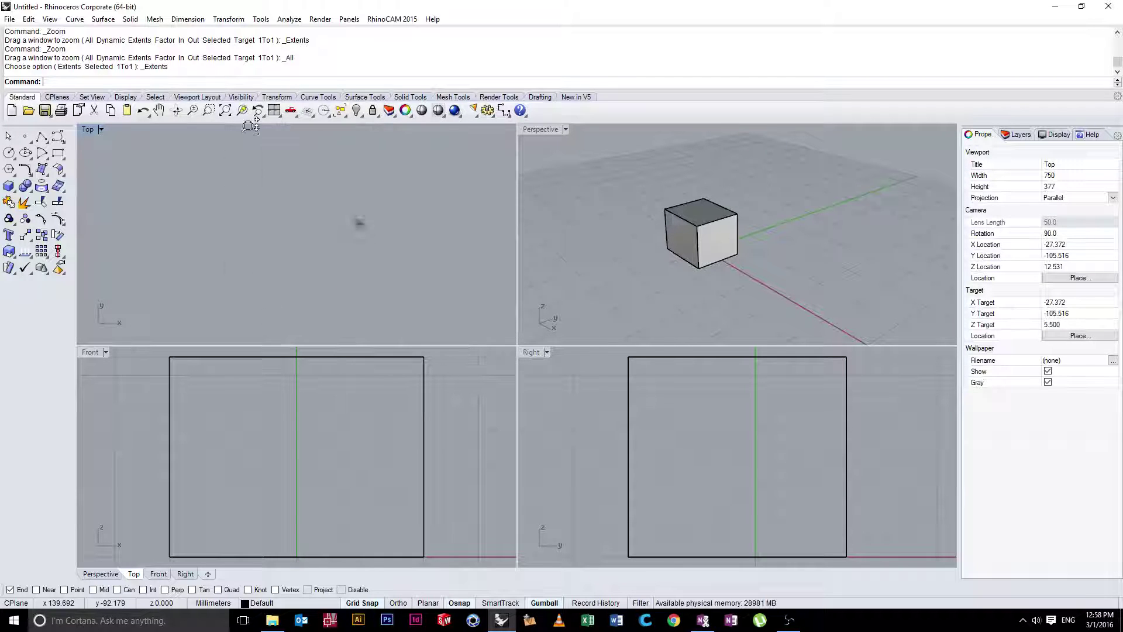
pyautogui.scroll(-6, 241, 144)
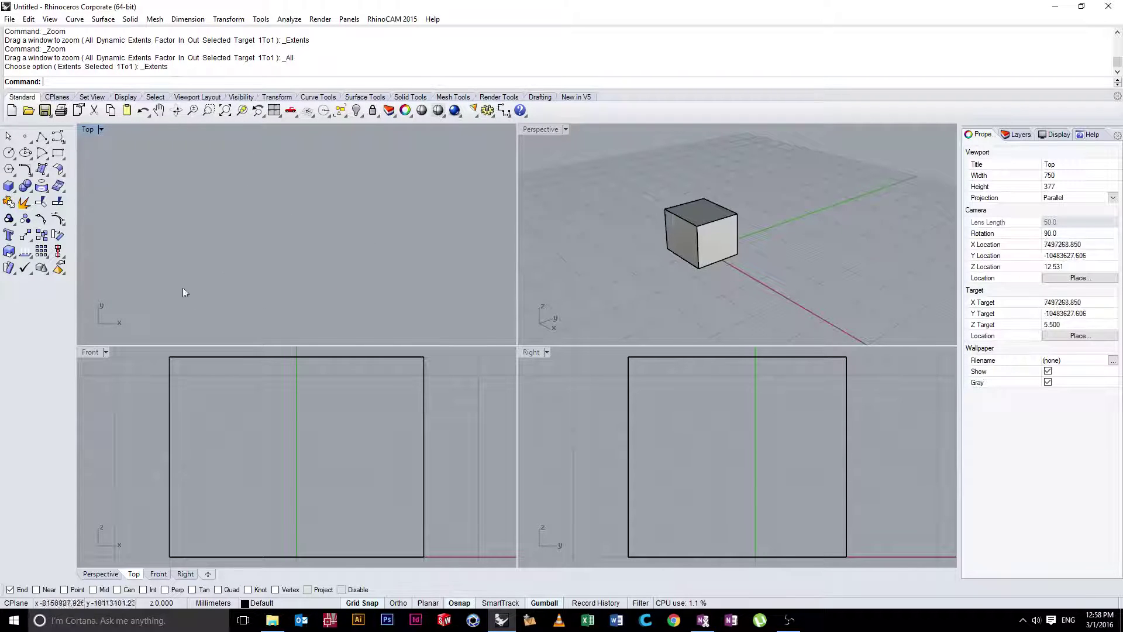
pyautogui.scroll(-10, 210, 175)
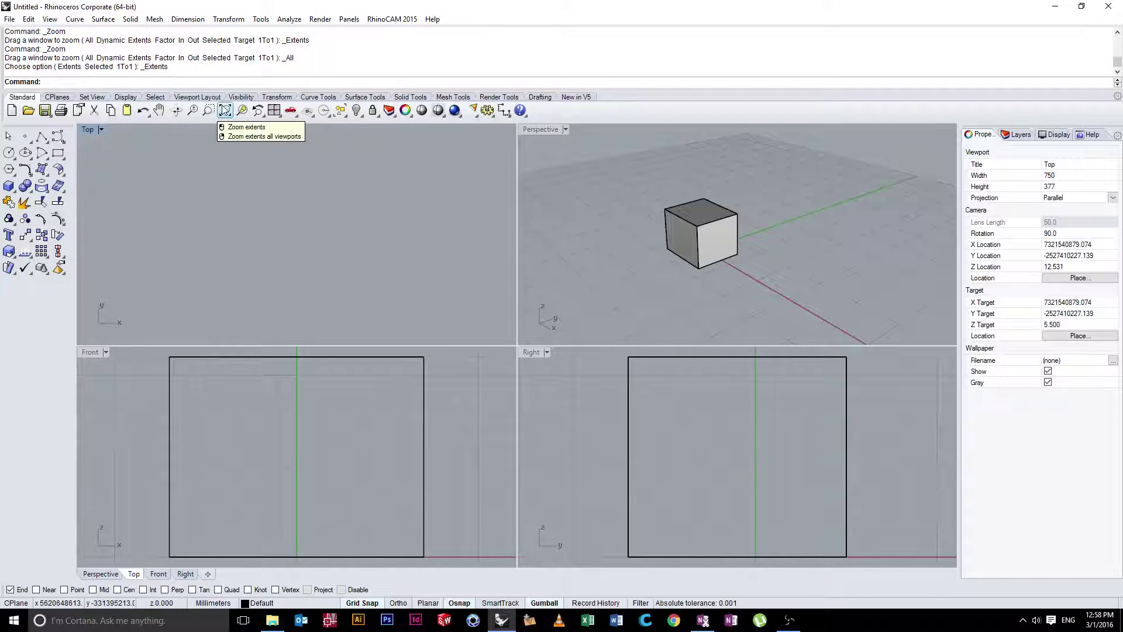
pyautogui.rightClick(225, 112)
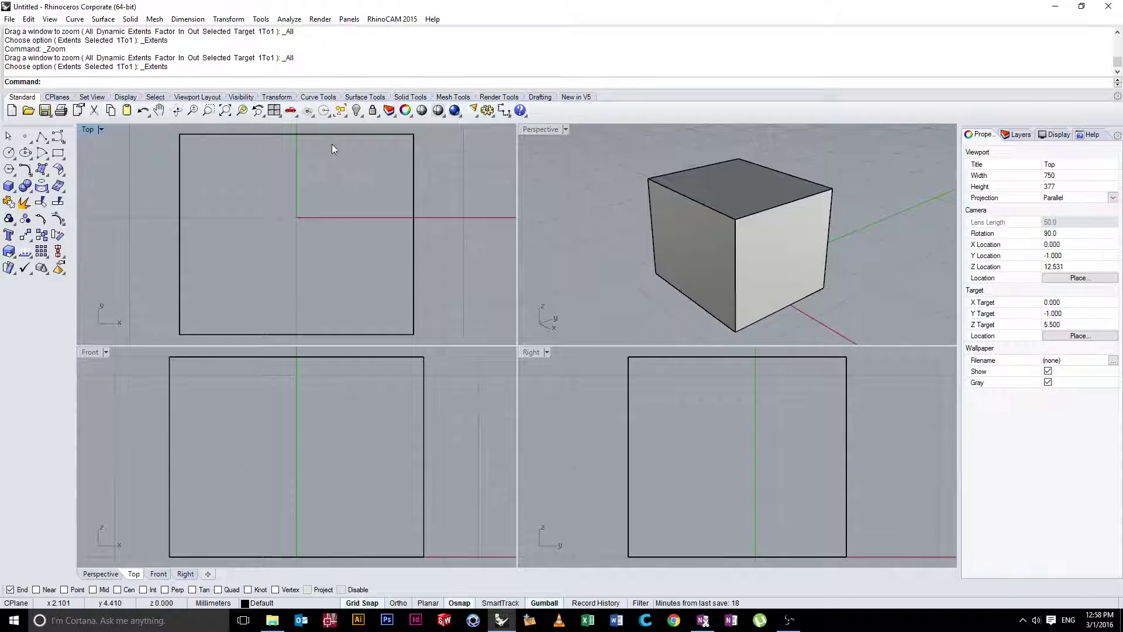